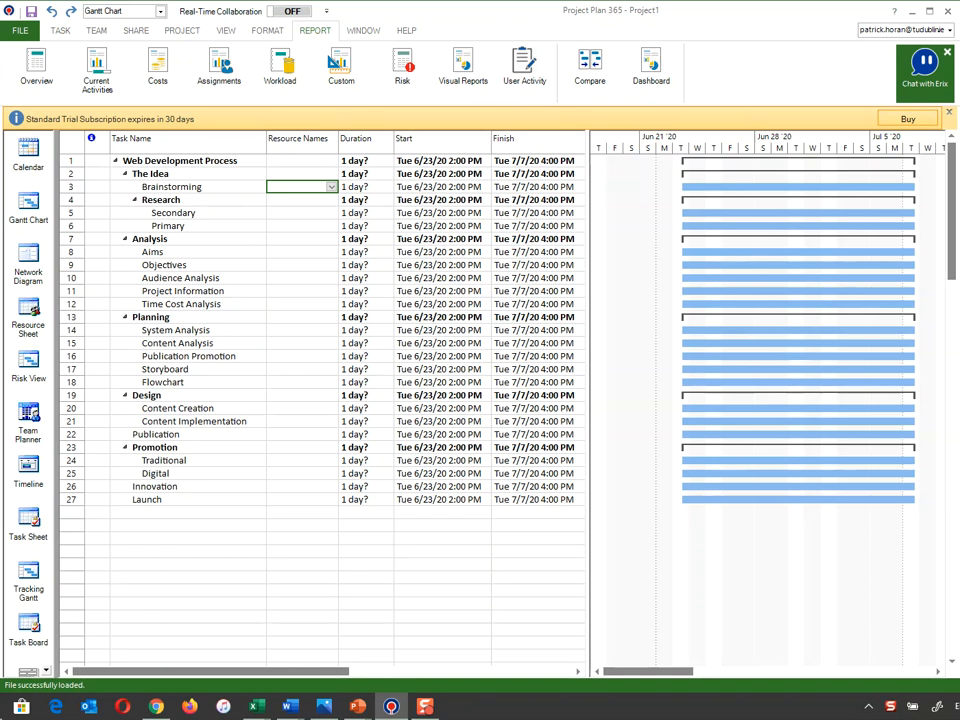
- Examine the web development task outline, going through the main phases from The Idea to Design and their subtasks
click(197, 177)
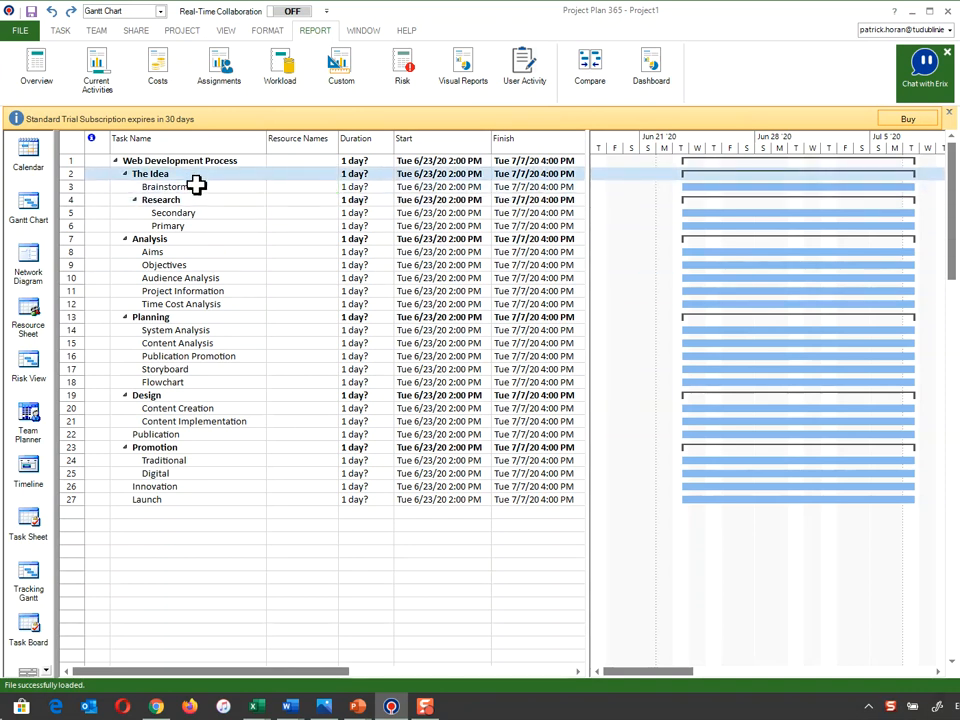
click(190, 203)
click(181, 240)
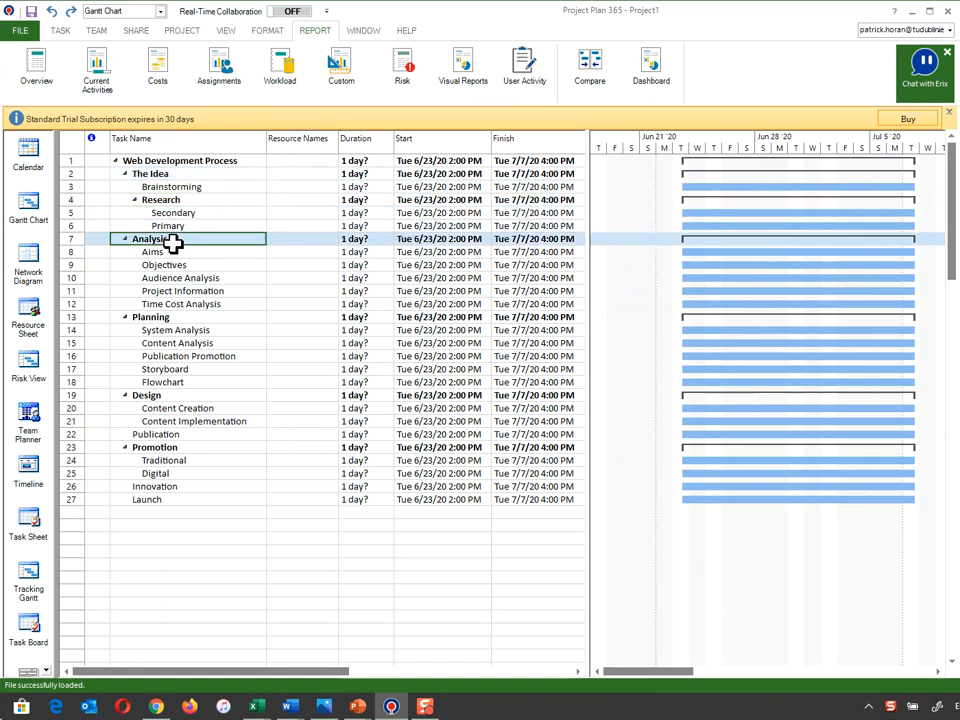
click(170, 319)
click(160, 398)
click(172, 213)
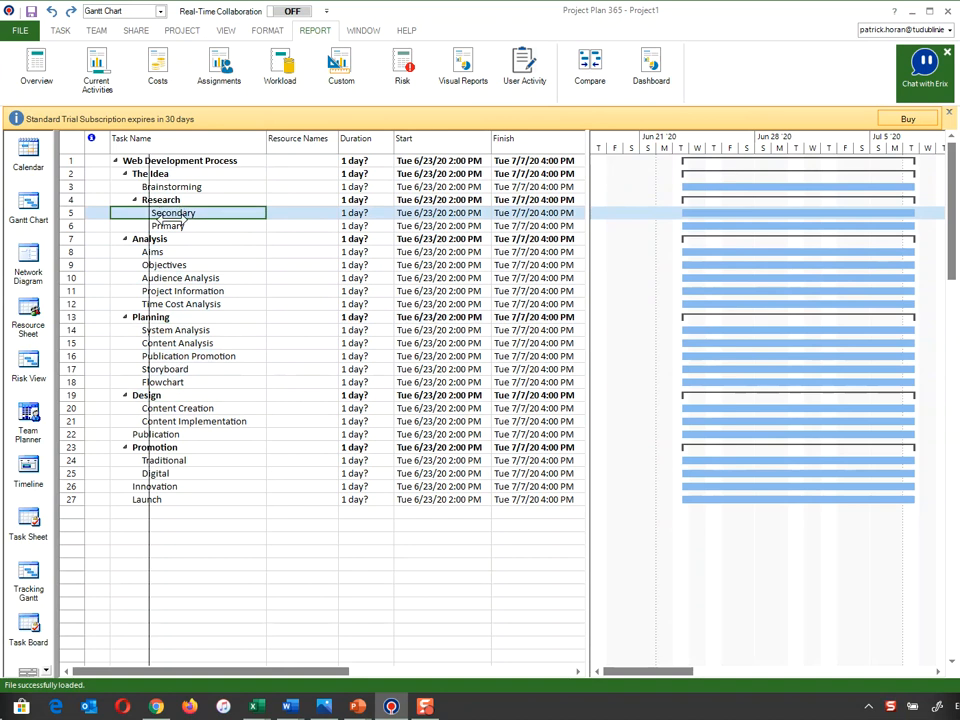
drag(184, 251, 176, 311)
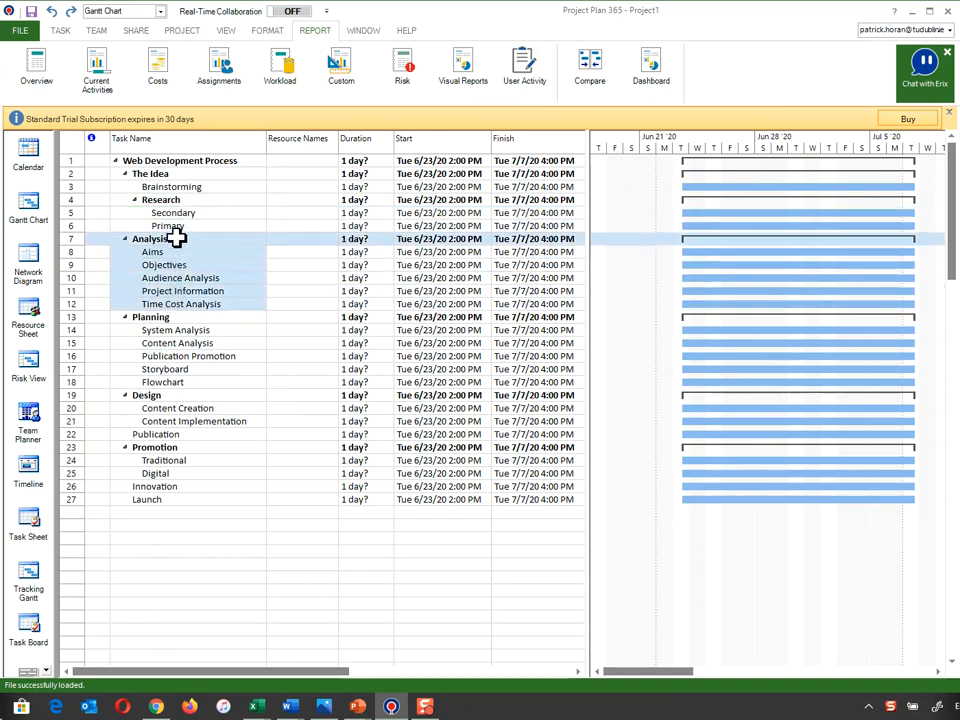
drag(186, 215, 189, 229)
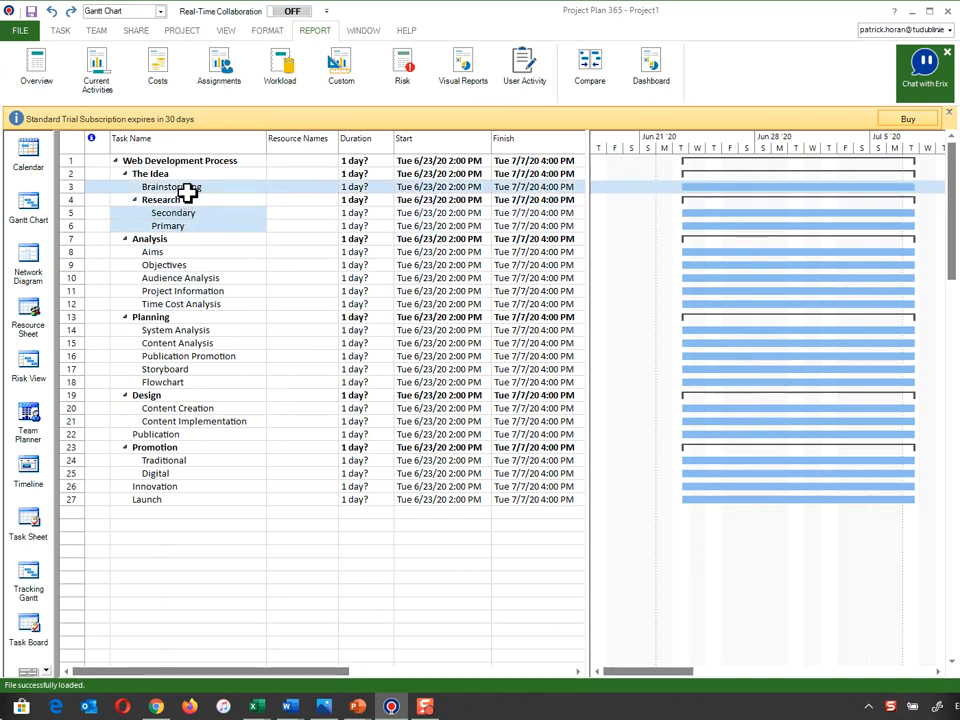
click(189, 188)
drag(195, 333, 228, 433)
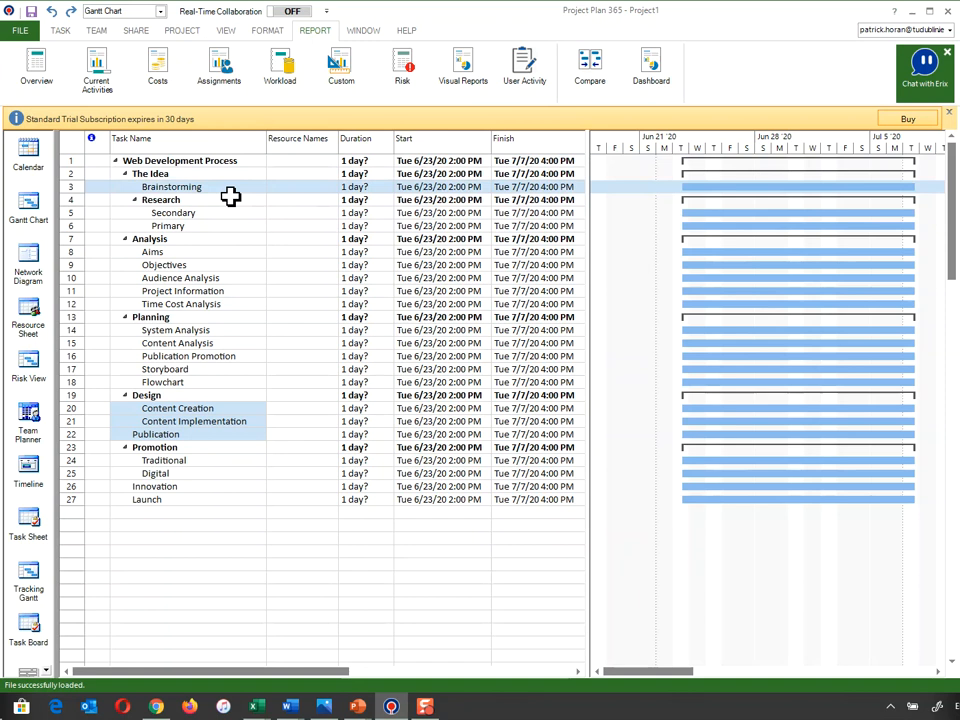
- Set the duration of the Brainstorming task to 2 hours
click(358, 189)
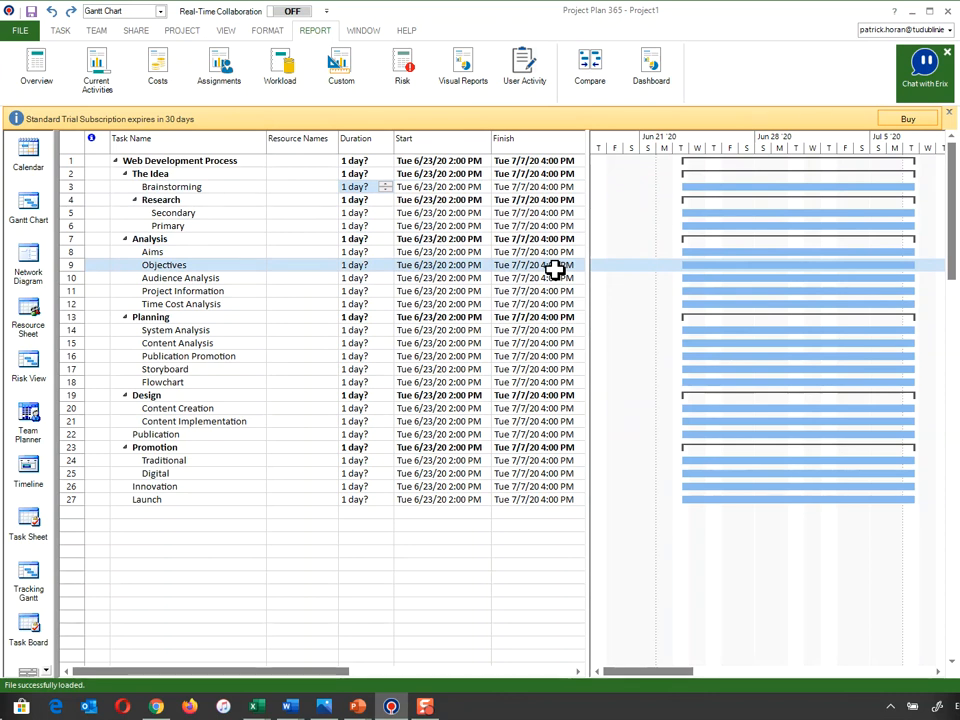
click(365, 191)
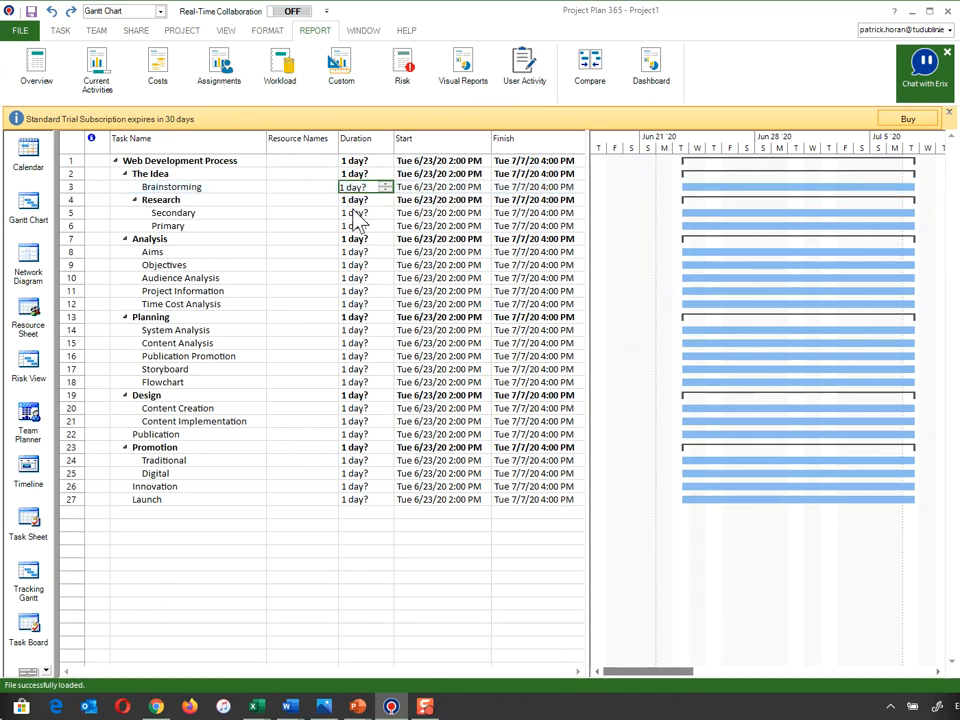
double_click(360, 187)
text(2 h)
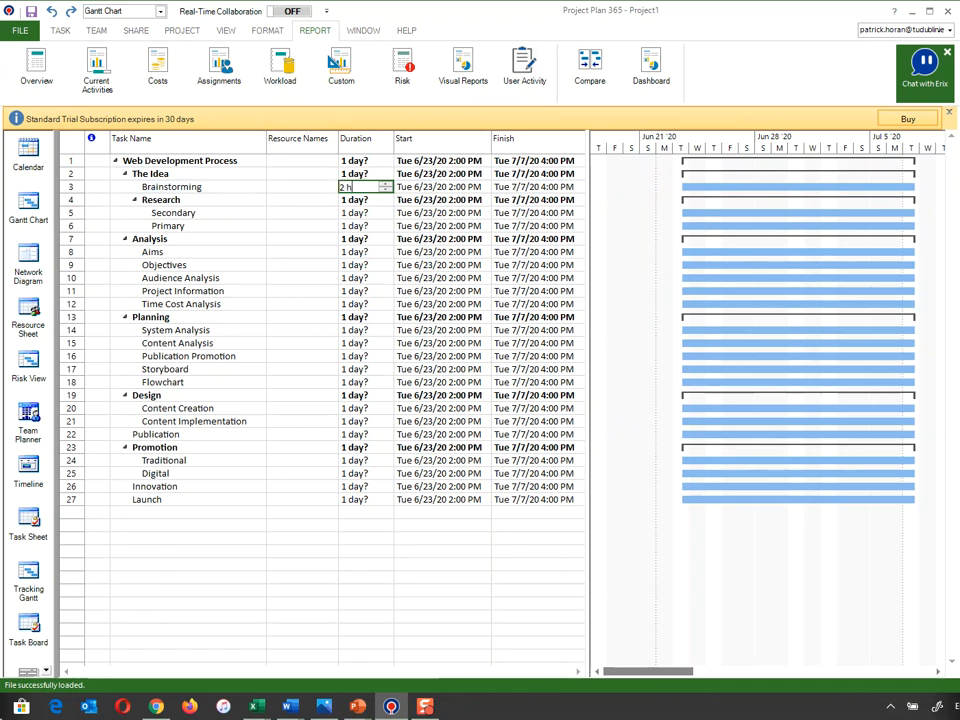
key(Return)
- Set the duration of the Secondary research task to 3 hours
click(360, 214)
click(359, 226)
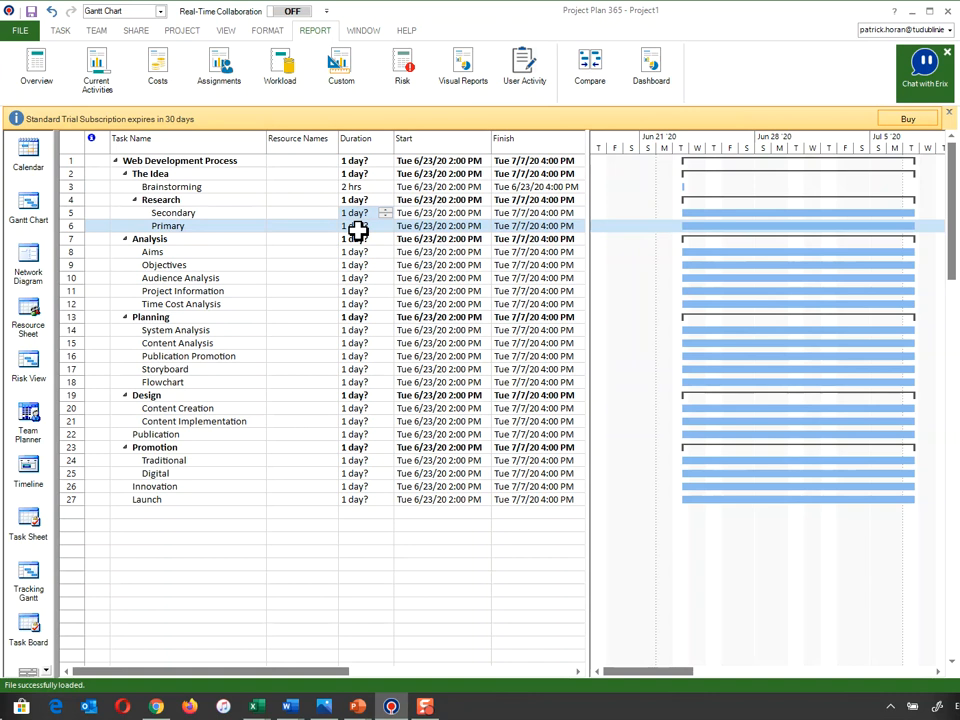
click(360, 214)
click(360, 214)
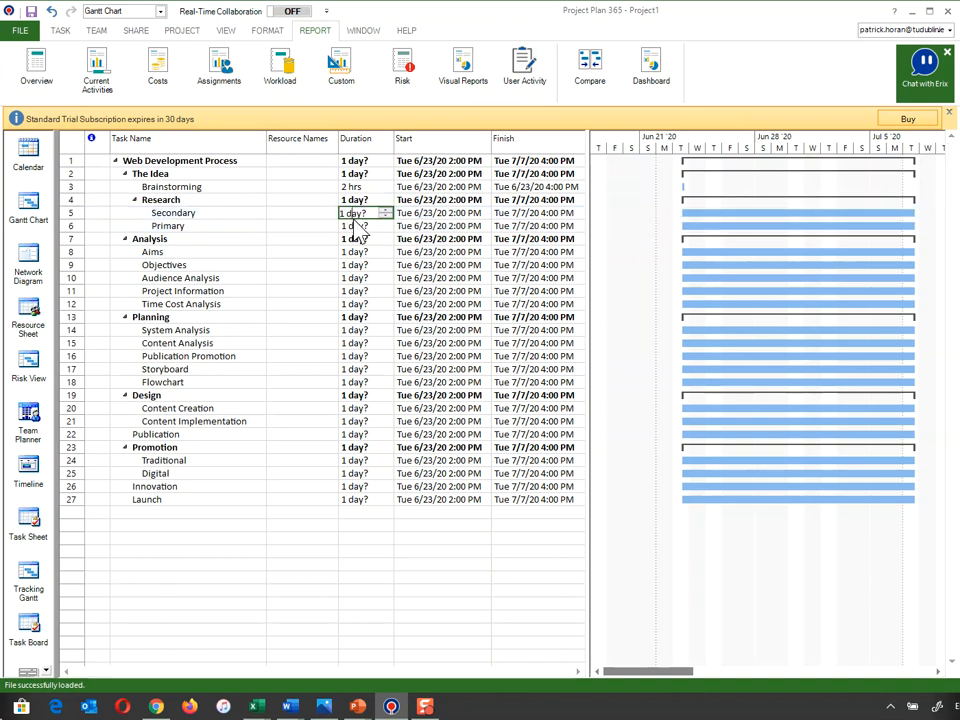
drag(362, 213, 338, 218)
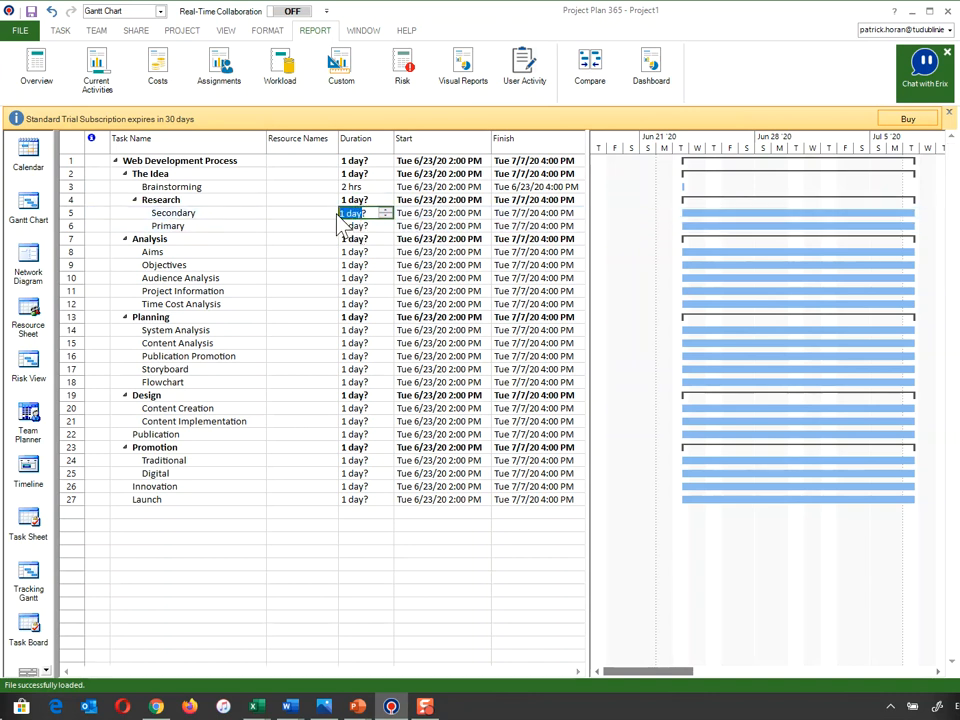
text(3 h)
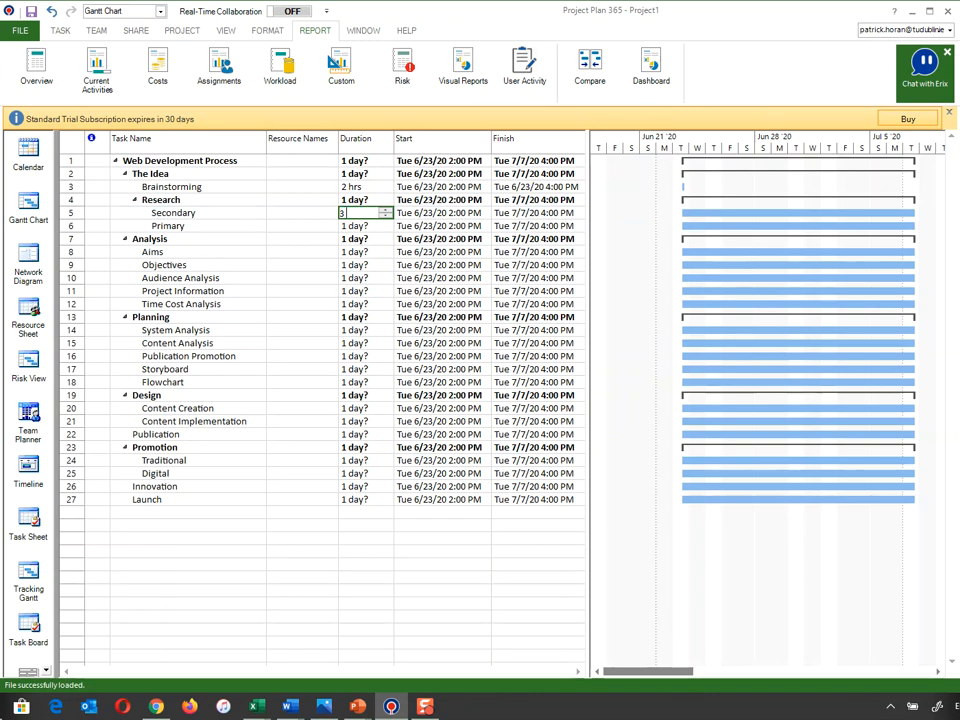
key(Return)
click(362, 229)
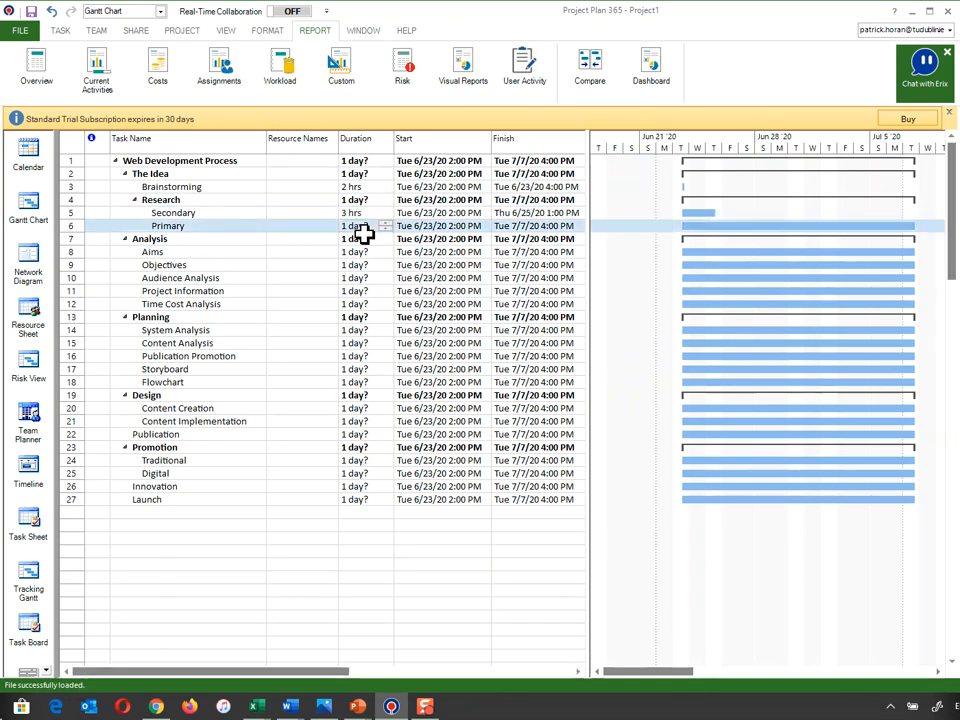
click(230, 216)
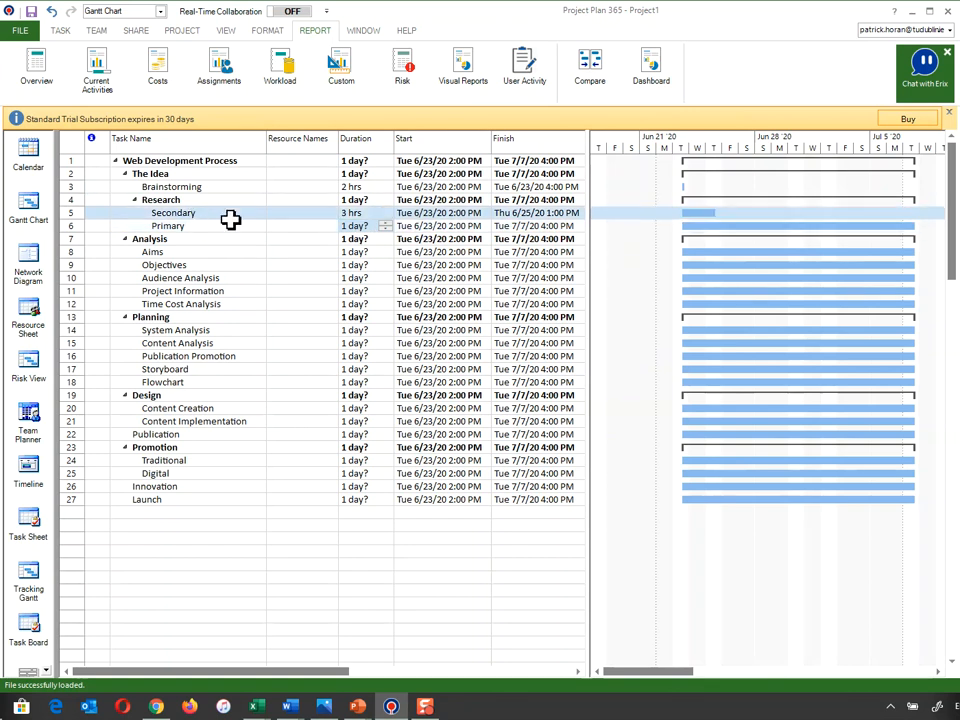
click(222, 193)
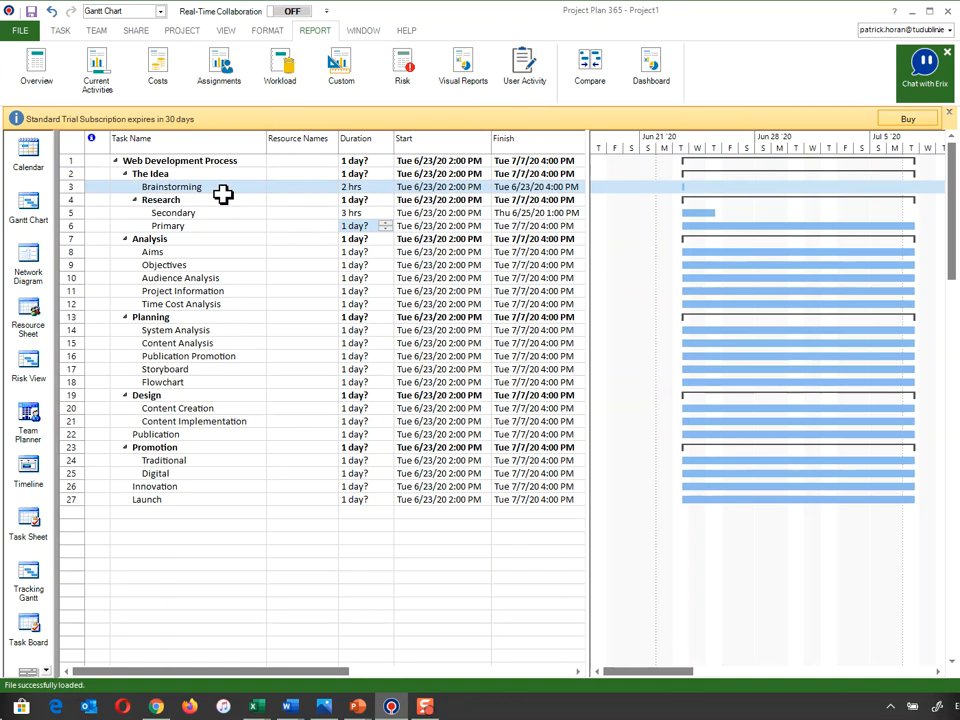
click(214, 213)
click(237, 226)
click(279, 215)
click(276, 227)
click(267, 241)
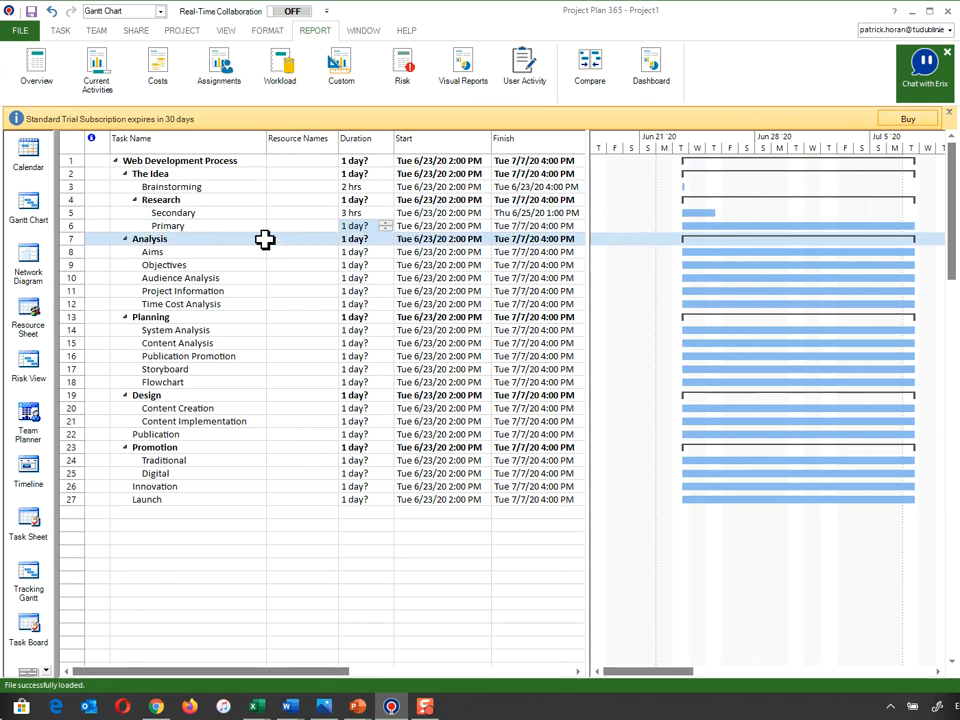
- Set the duration of the Primary research task to 2 hours
click(350, 226)
text(2 hrs)
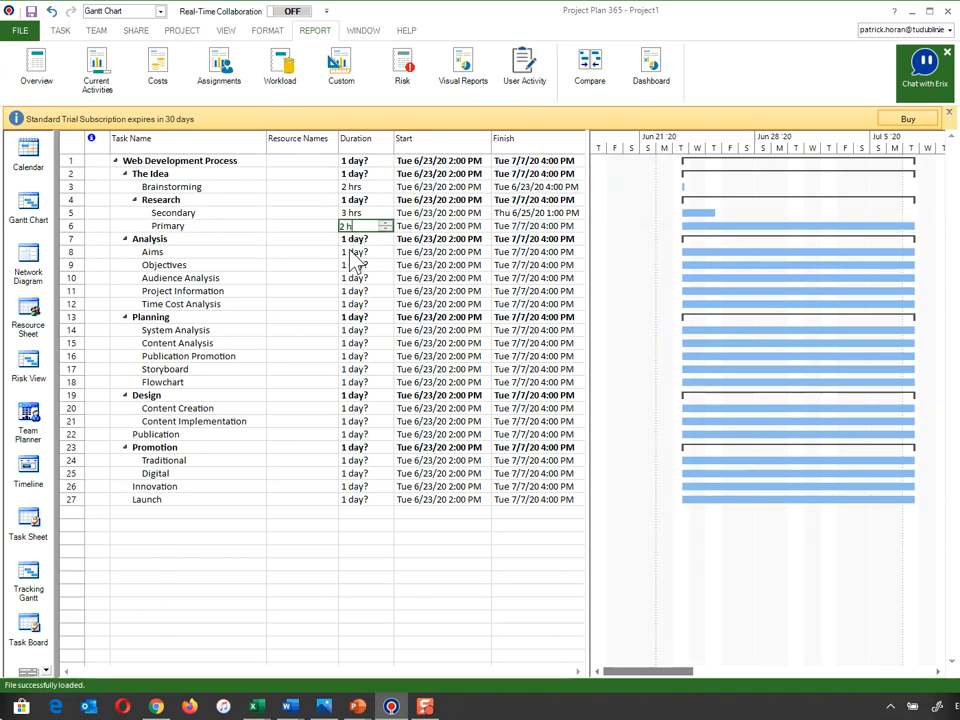
key(Return)
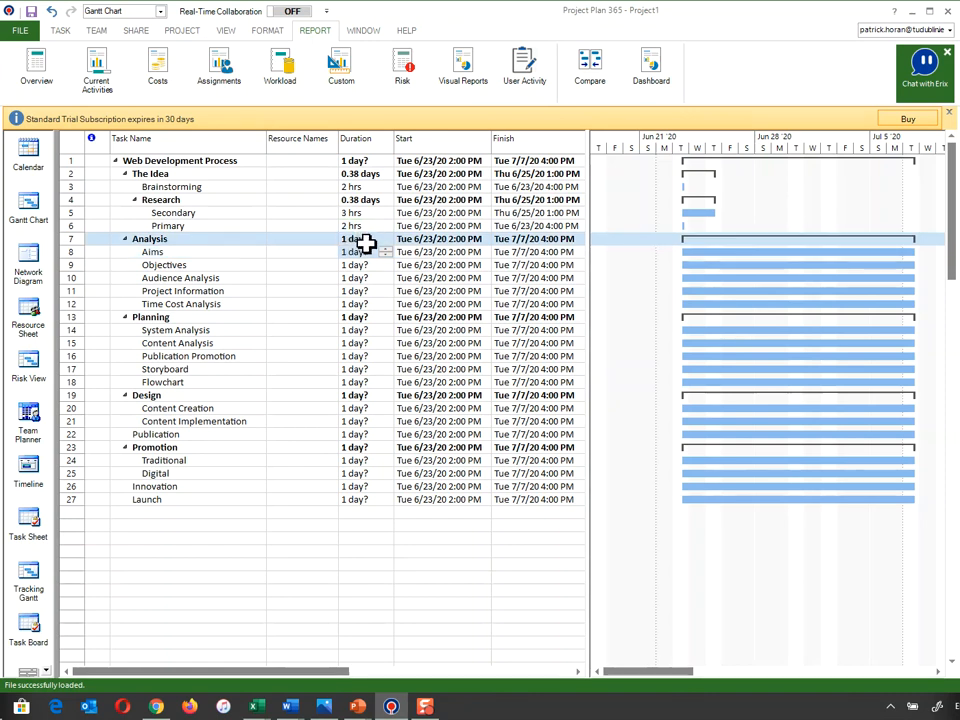
- Set the duration of the Aims task under Analysis to 1 hour
drag(189, 255, 204, 311)
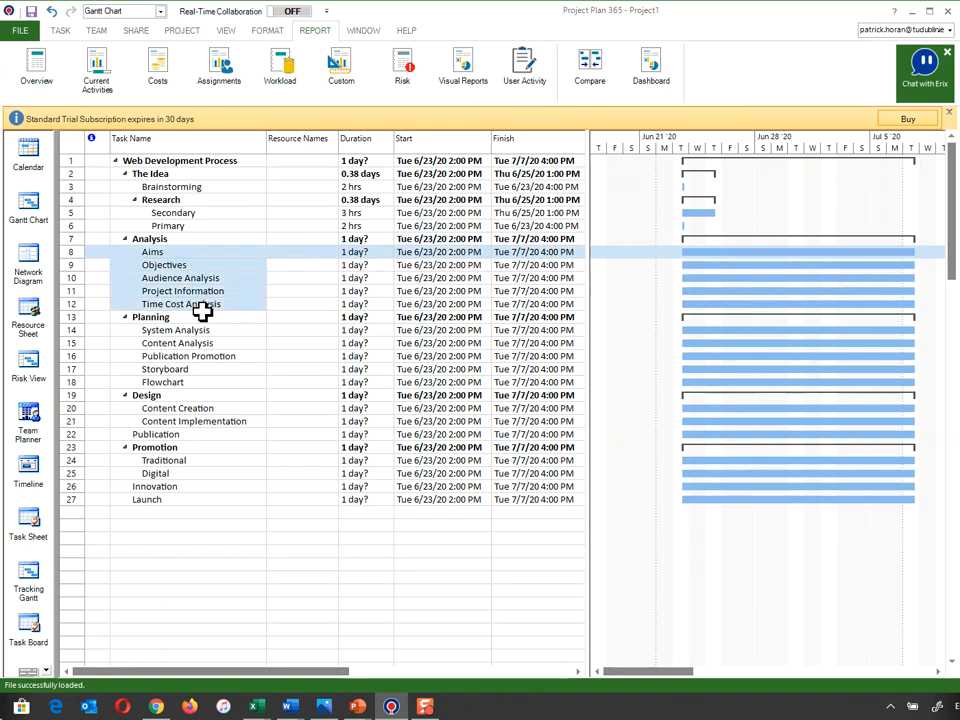
click(358, 255)
click(366, 253)
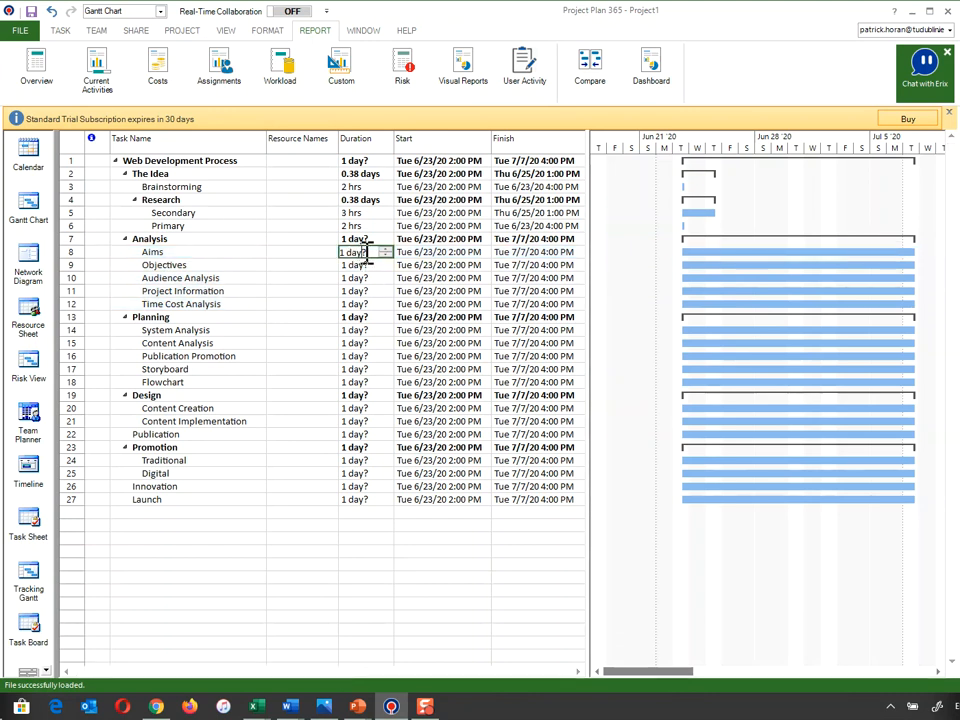
drag(369, 253, 308, 256)
text(1h)
key(Return)
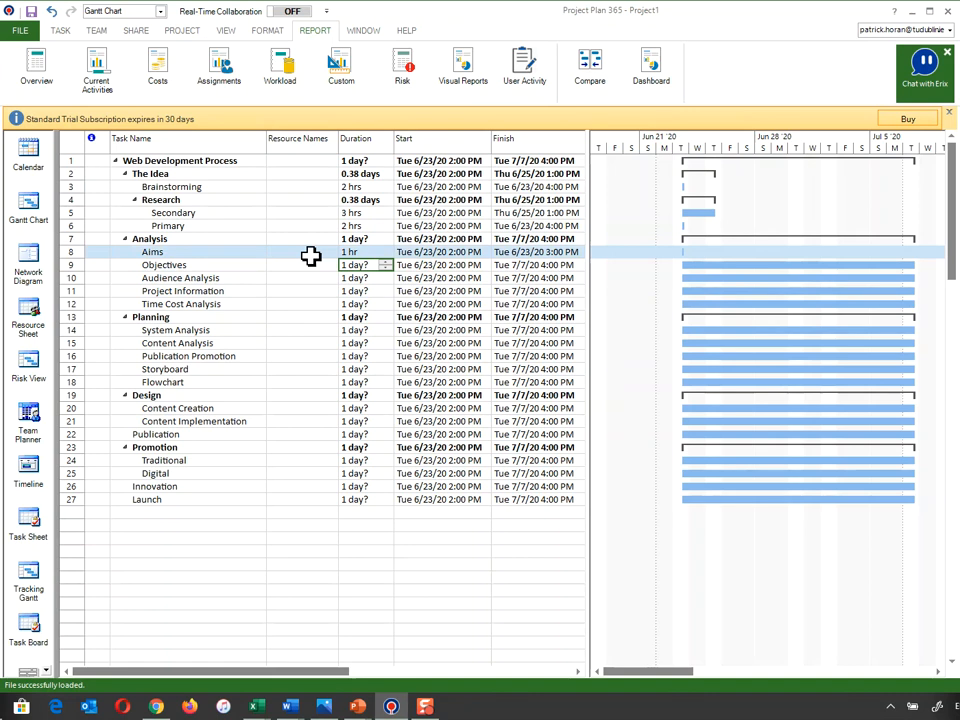
- Set the duration of Objectives to 20 minutes and of Audience Analysis to 4 hours
text(20 m)
key(Return)
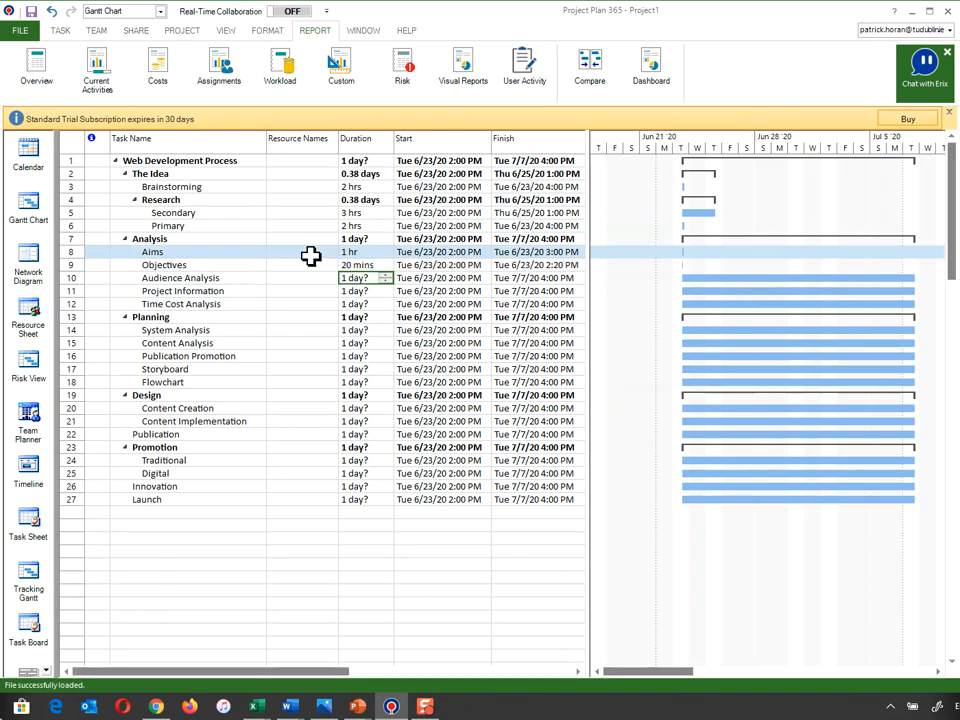
text(4 h)
key(Return)
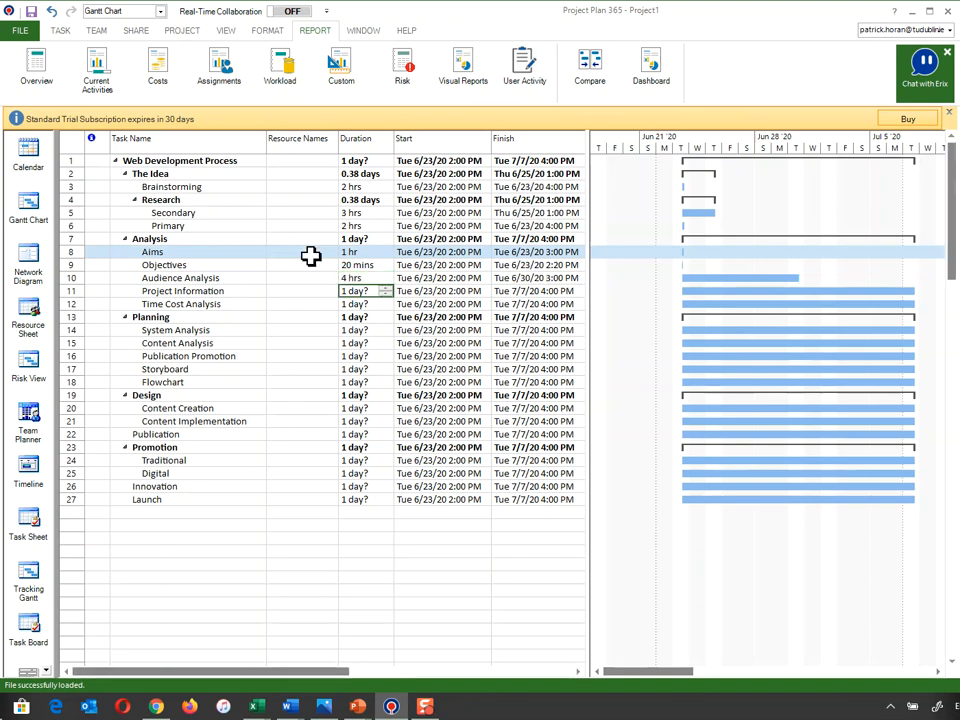
- Set the durations of Project Information and Time Cost Analysis to 2 hours each
text(2h)
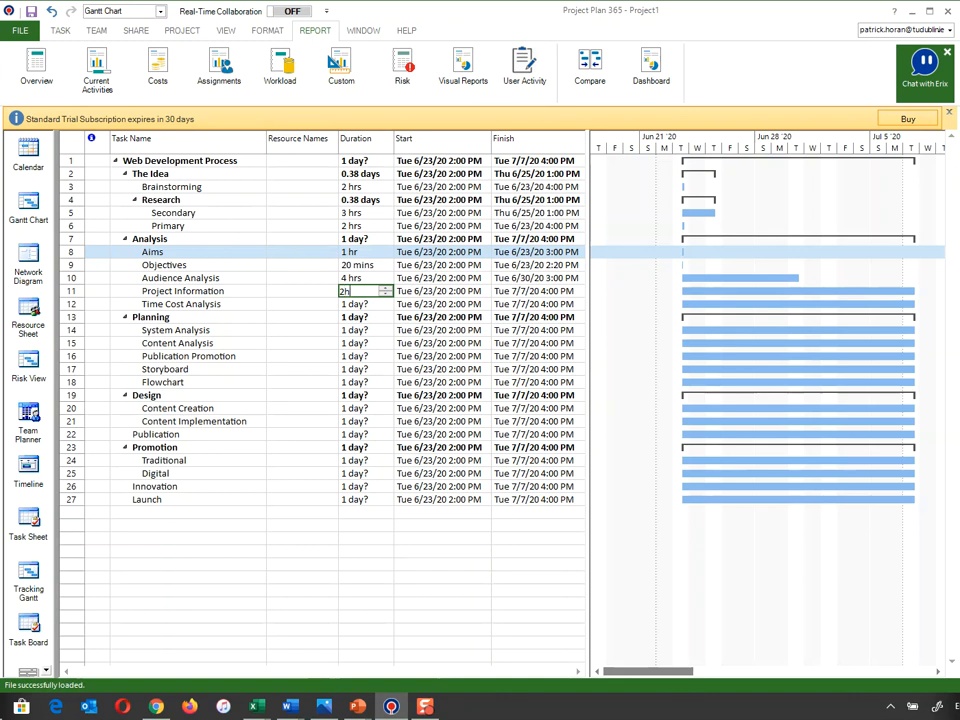
key(Return)
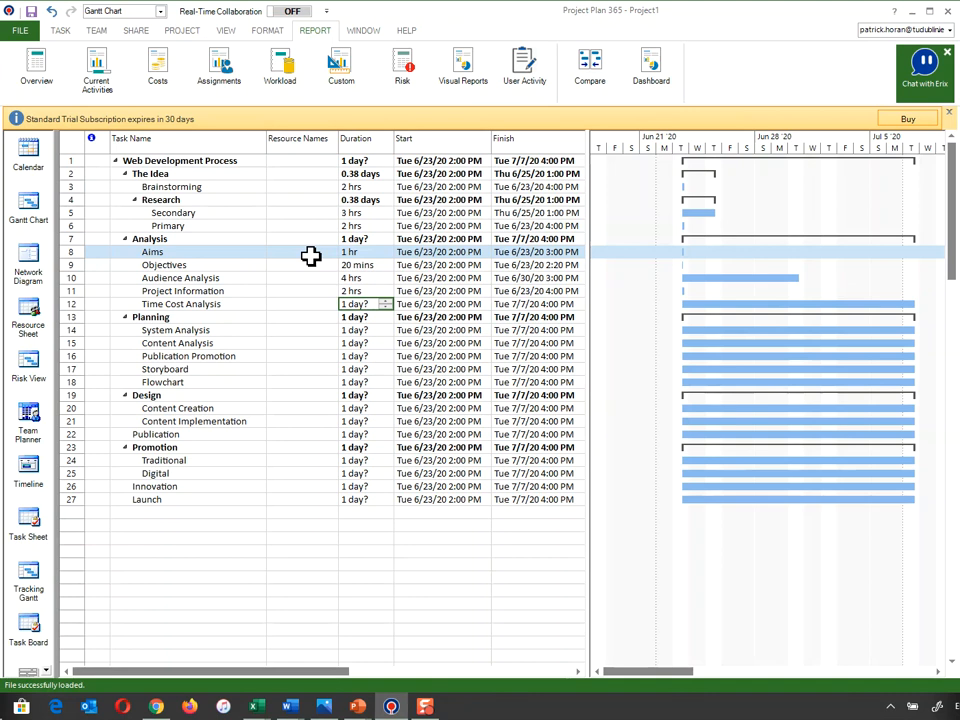
text(2h)
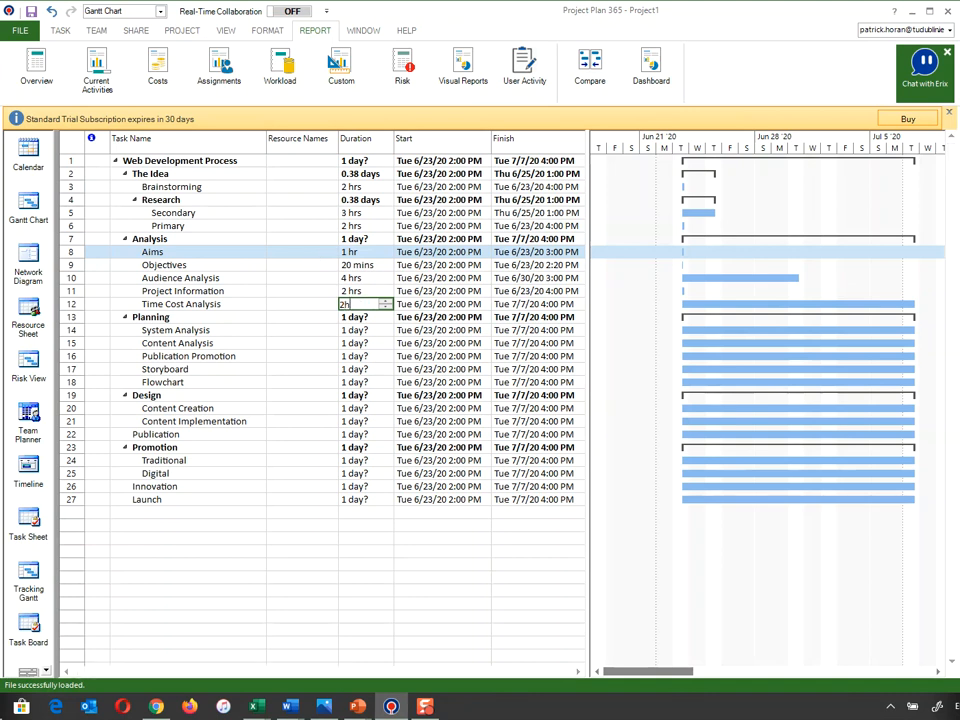
key(Return)
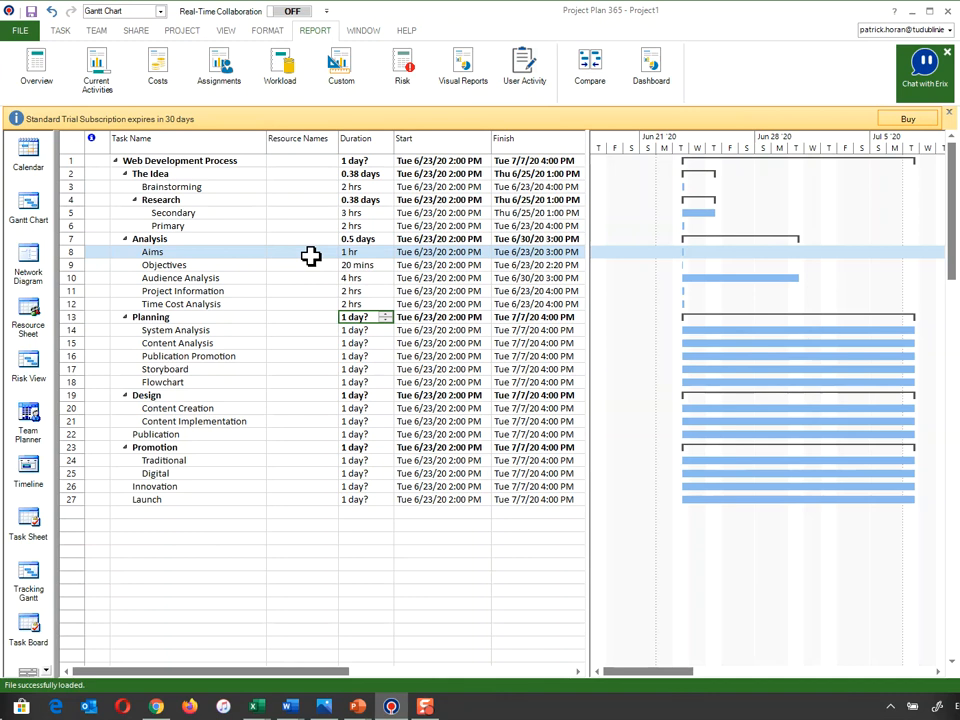
- Set the duration of the System Analysis task under Planning to 20 minutes
click(272, 279)
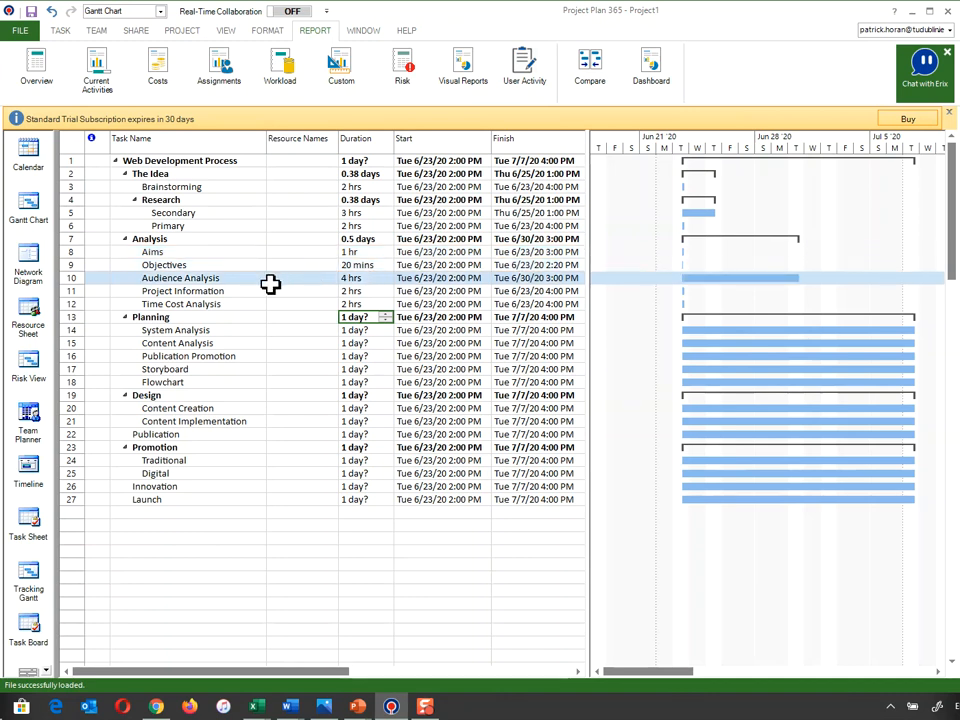
click(357, 334)
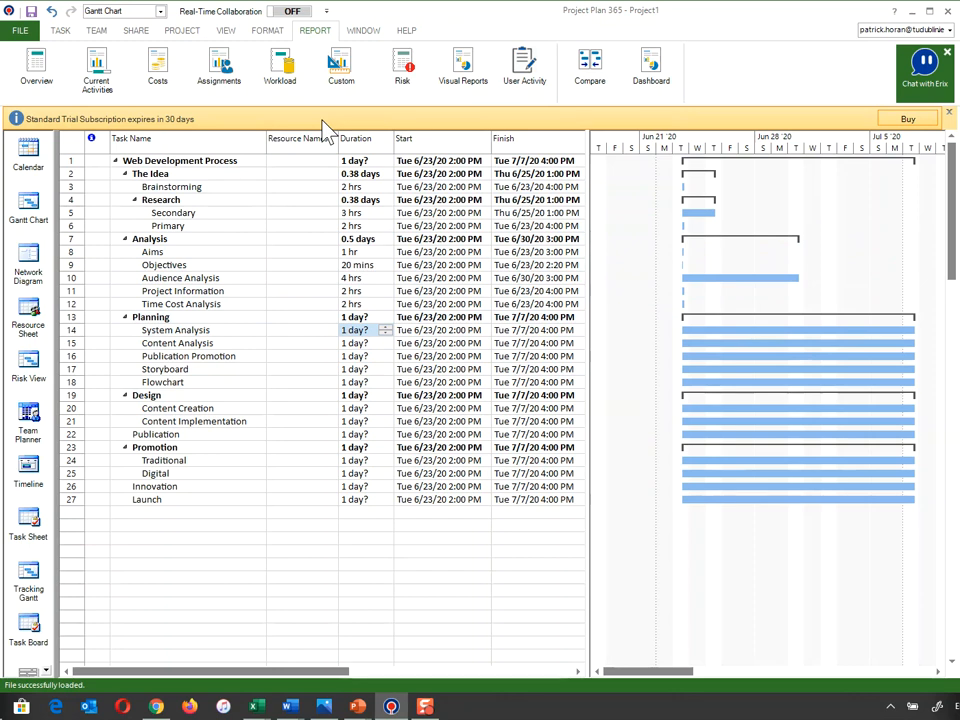
text(20 mins)
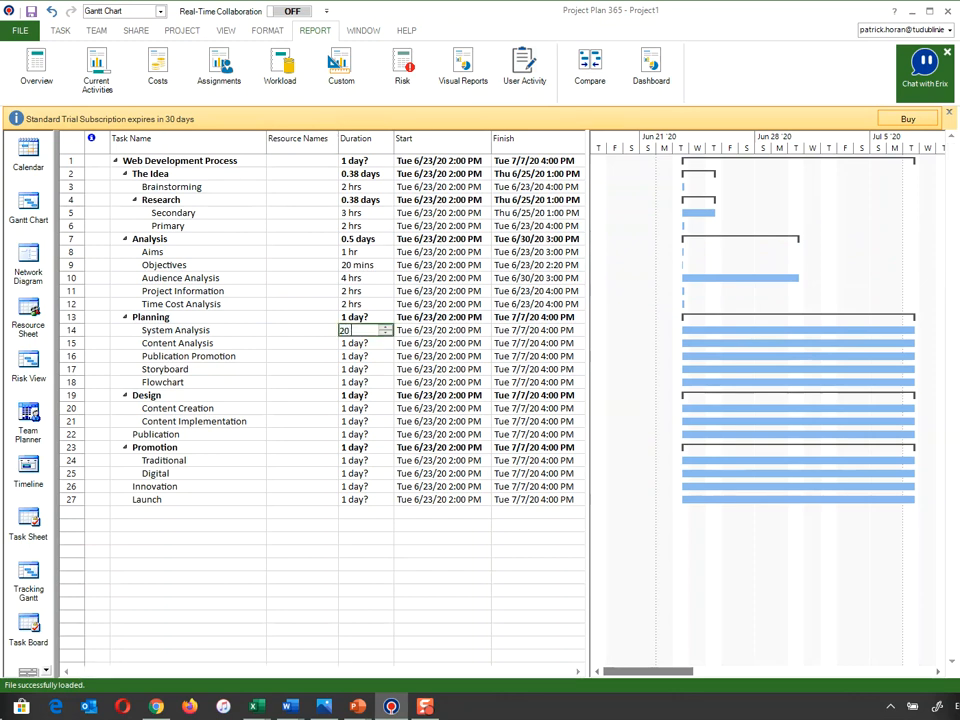
key(Return)
- Set the duration of Content Analysis to 1 hour and of Publication Promotion to 2 hours
text(1h)
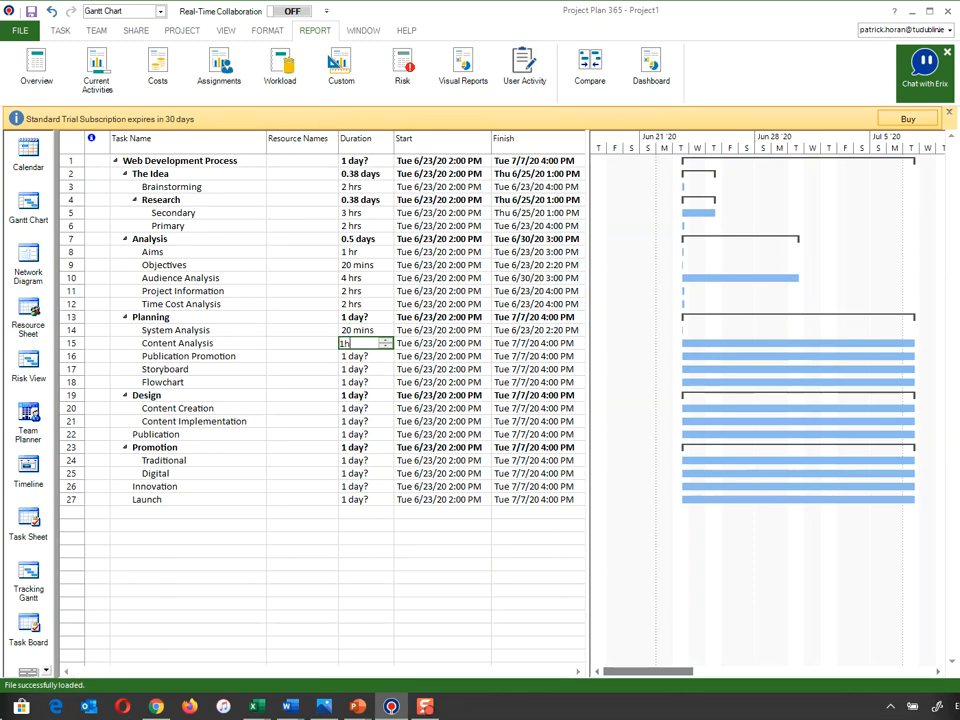
key(Return)
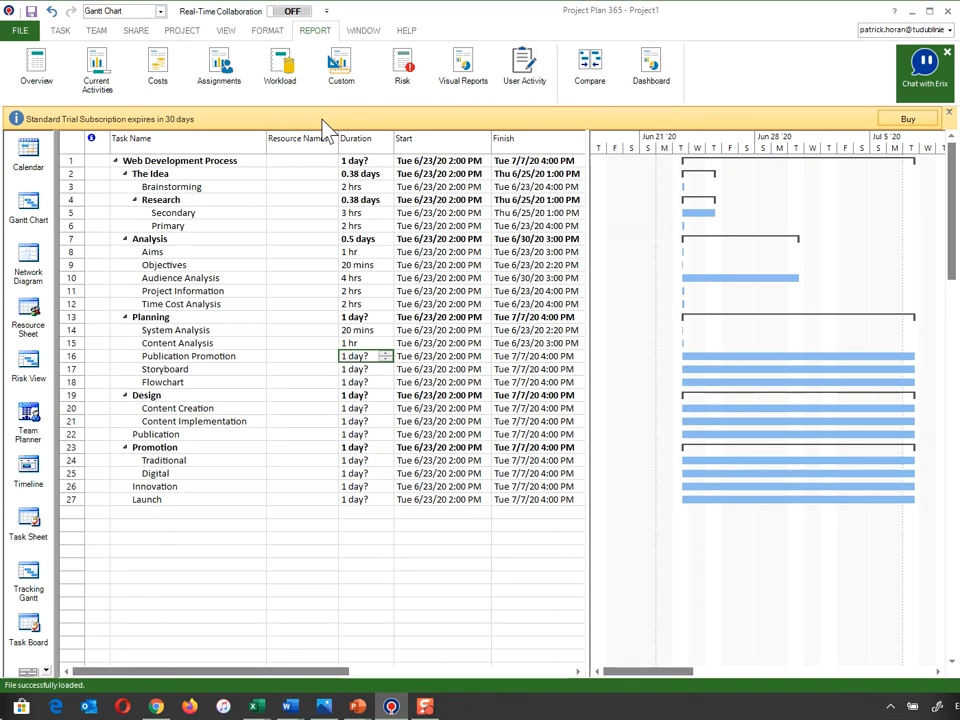
text(2 hrs)
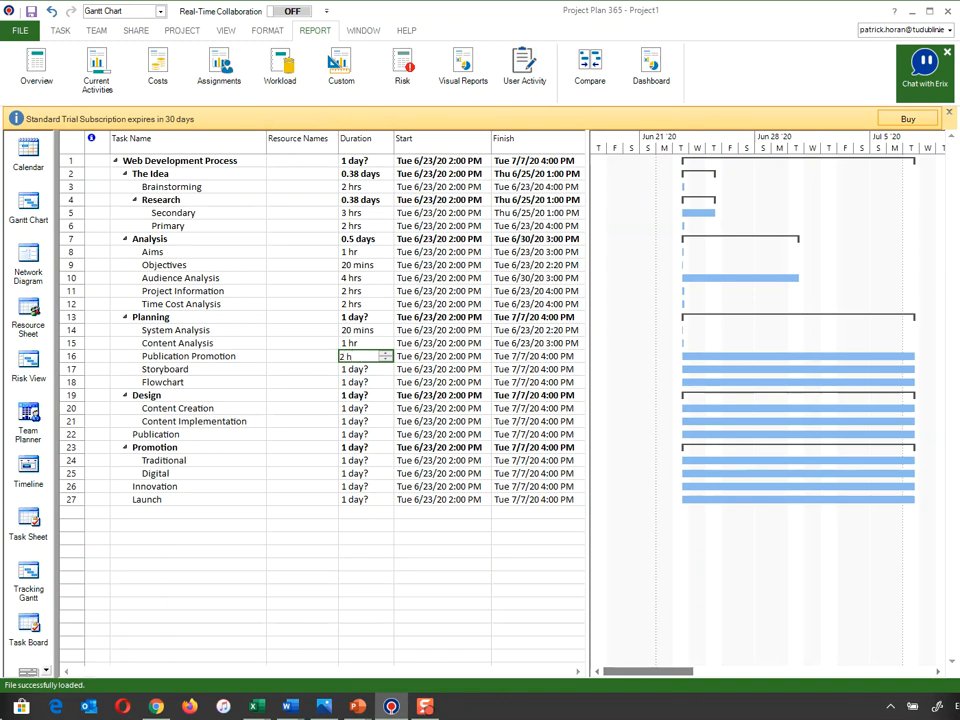
key(Return)
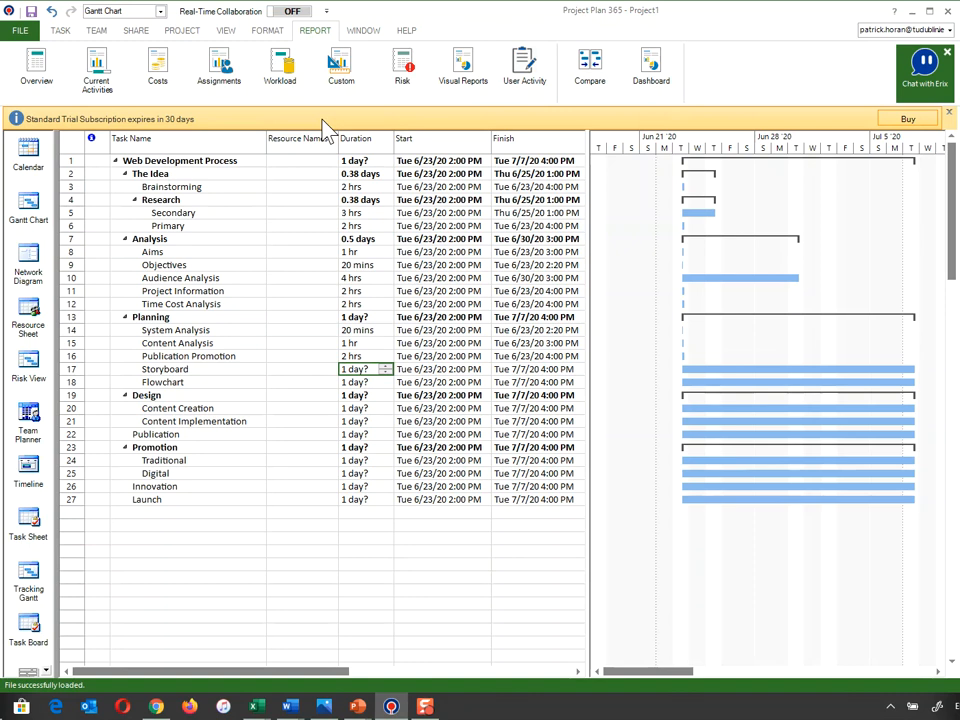
- Set the duration of Storyboard to 4 hours and of Flowchart to 1 hour
text(4 hrs)
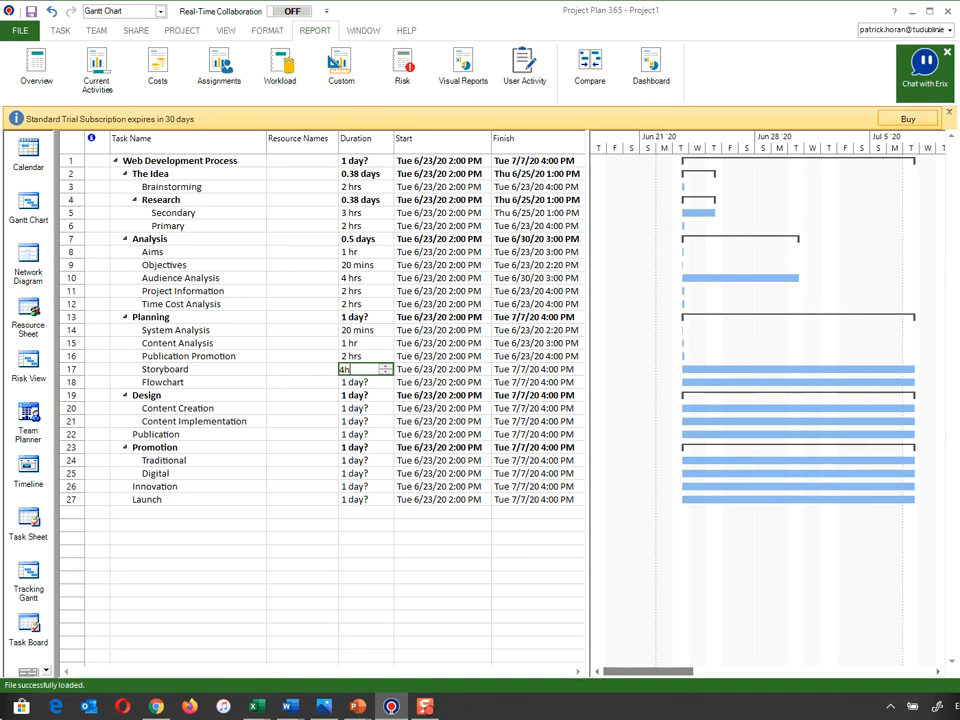
key(Return)
text(1 hr)
key(Return)
- Set the durations of Content Creation and Content Implementation under Design to 20 hours each
key(Return)
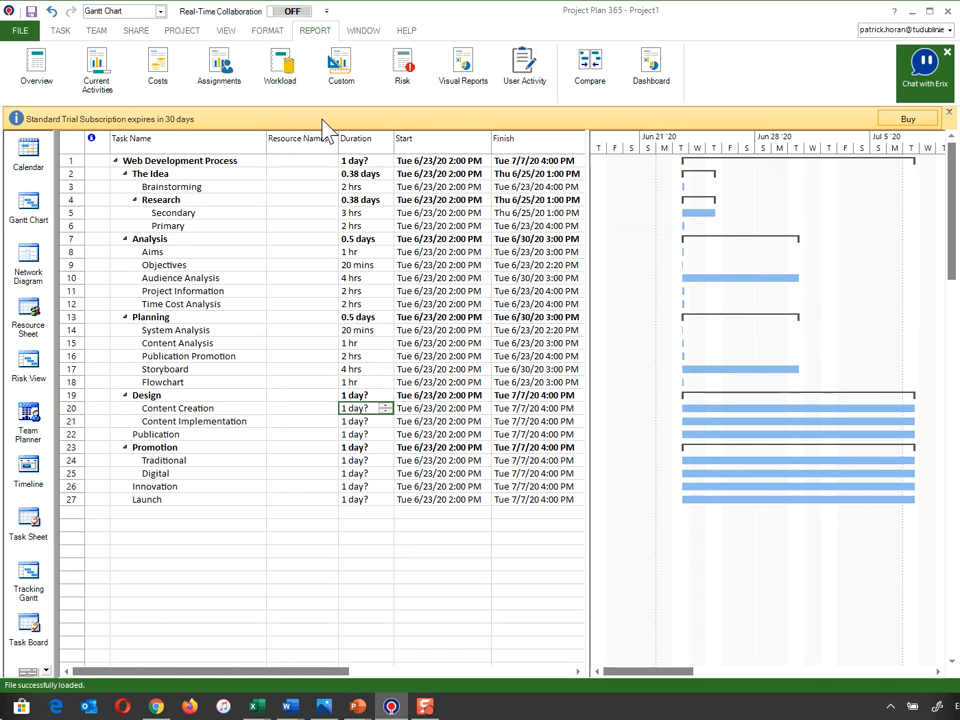
text(20 hrs)
key(Return)
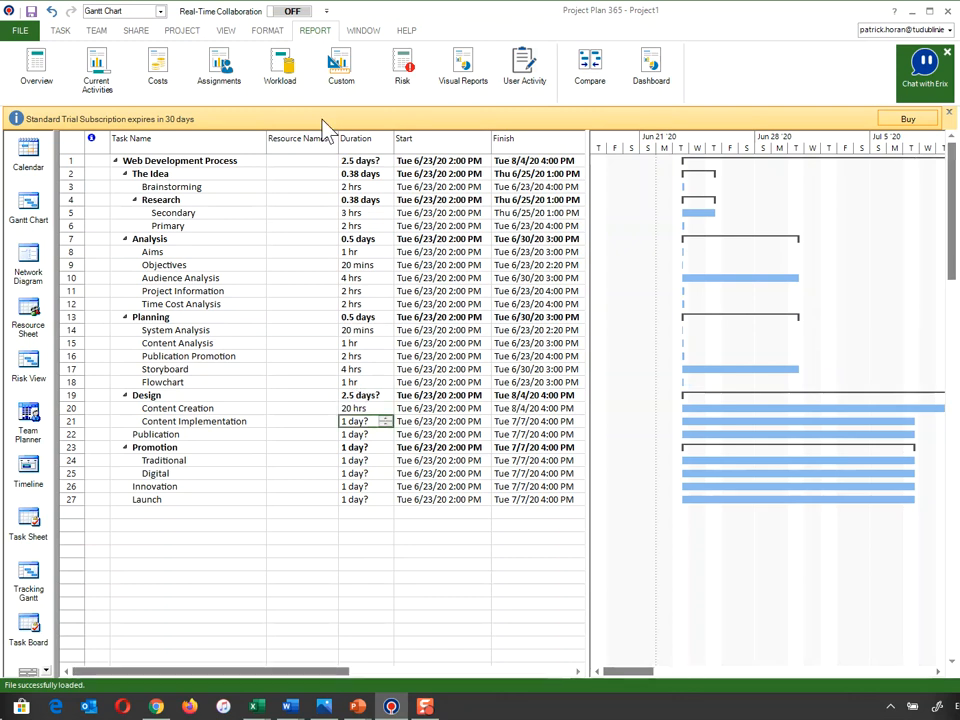
text(20 )
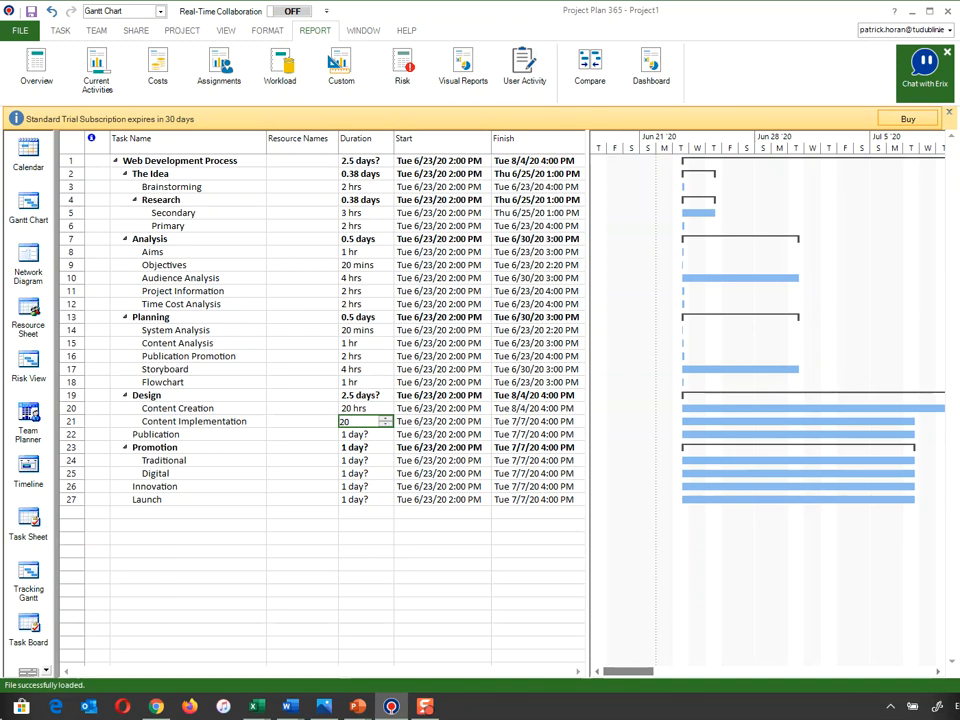
text(h)
key(Return)
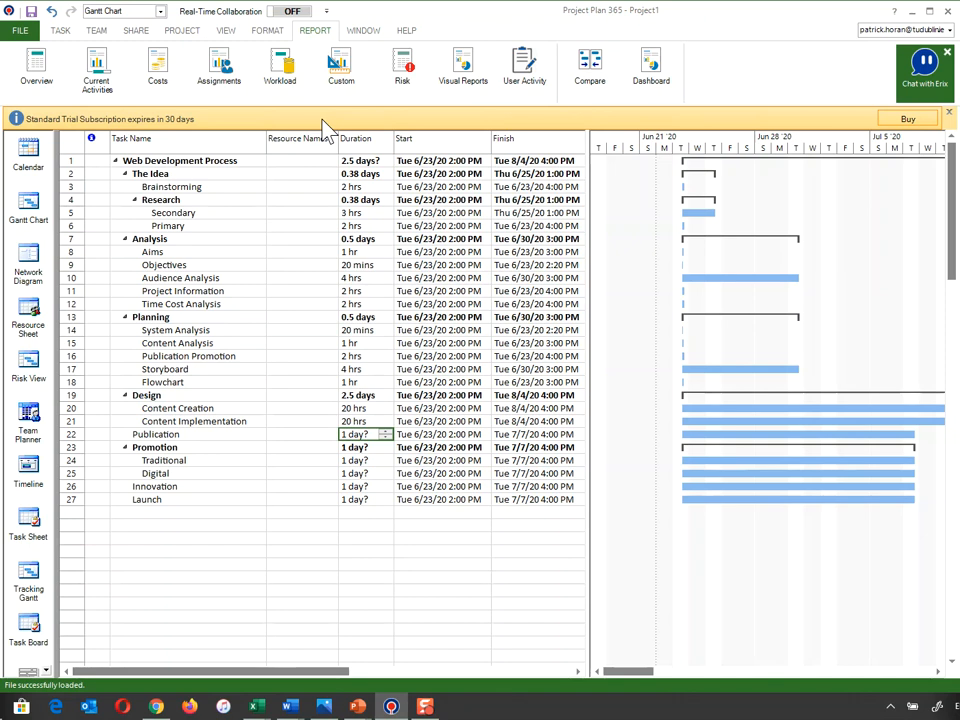
- Set the duration of the Publication task to 30 minutes
text(30m)
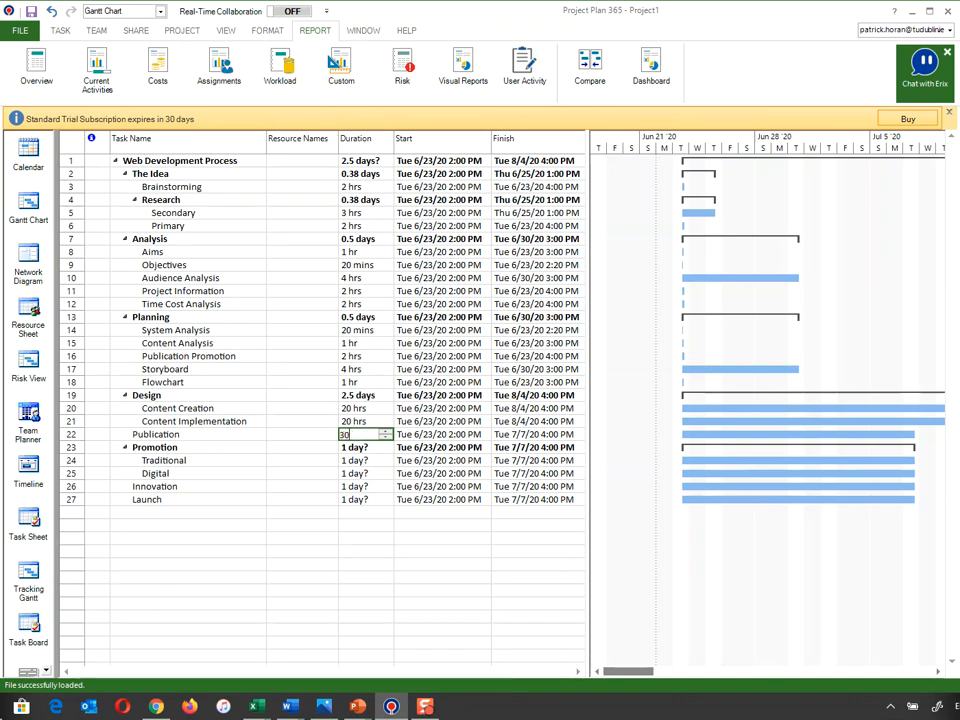
key(Return)
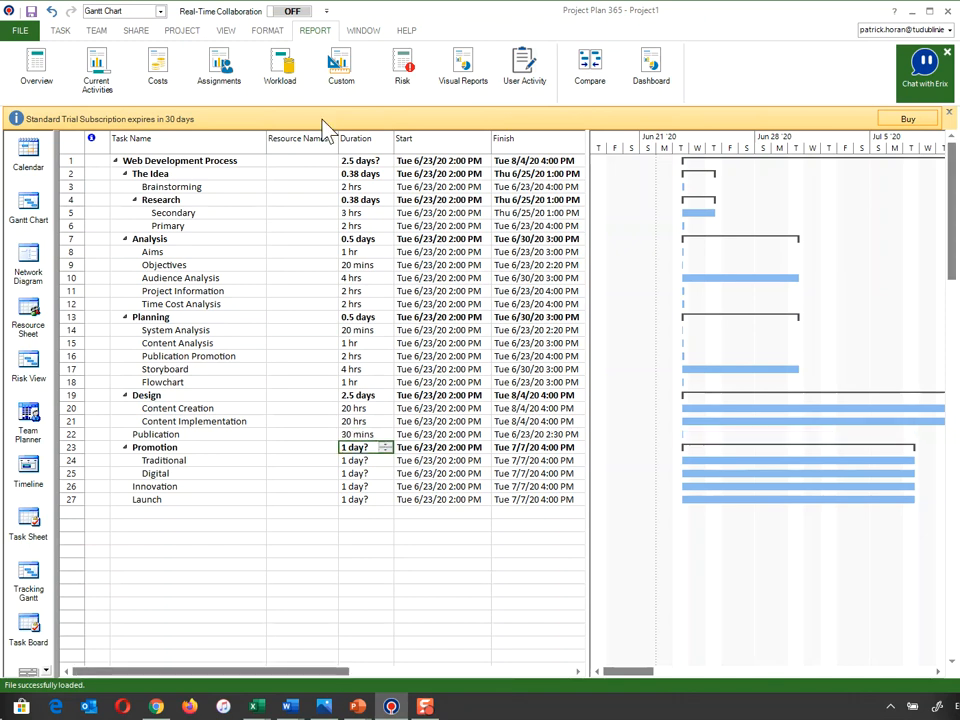
key(Return)
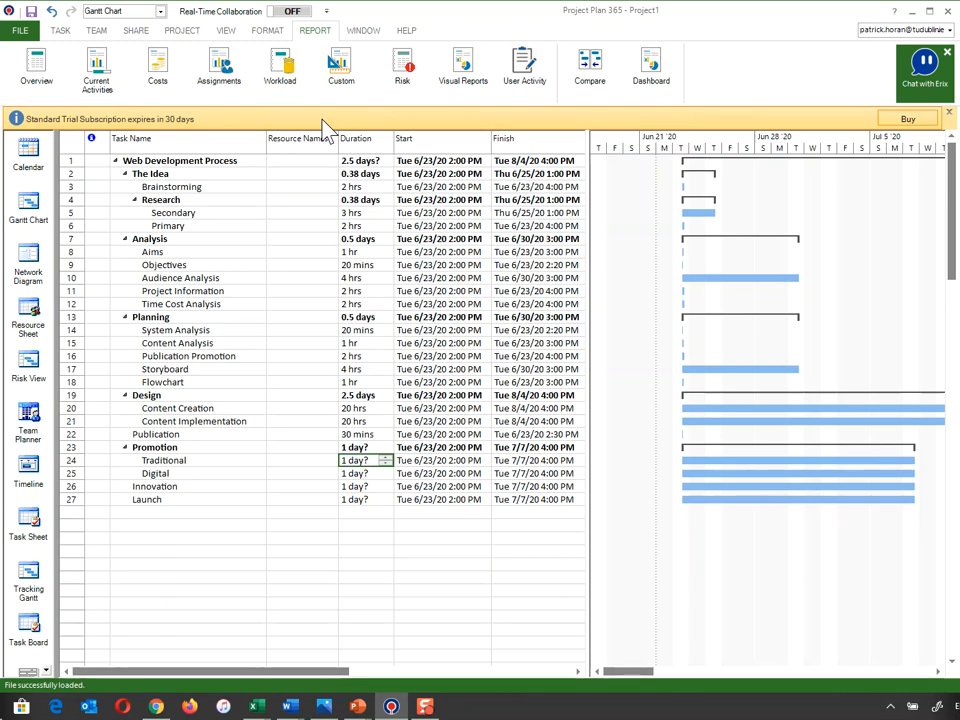
text(0 h)
key(Return)
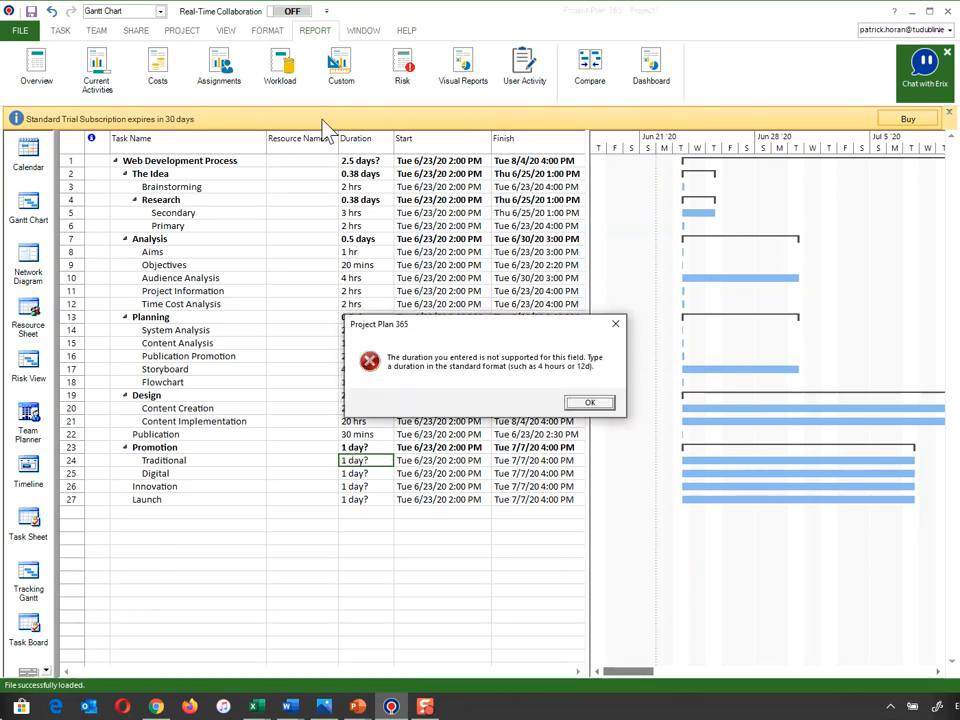
click(598, 404)
key(BackSpace)
key(BackSpace)
key(BackSpace)
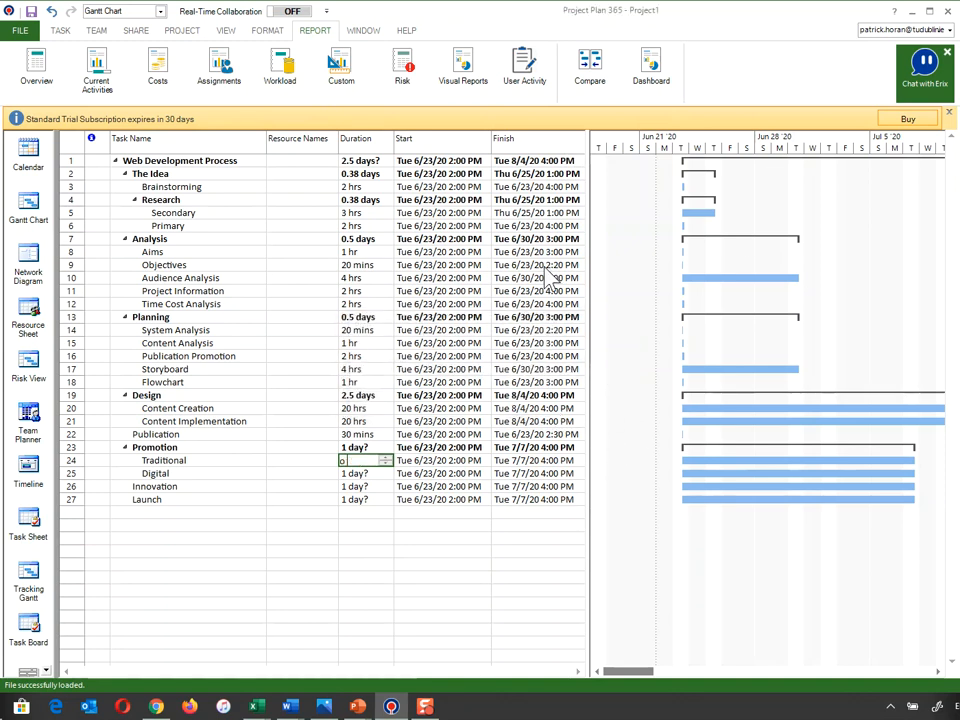
- Set the durations of the Traditional and Digital tasks under Promotion to 0
text(0)
key(Return)
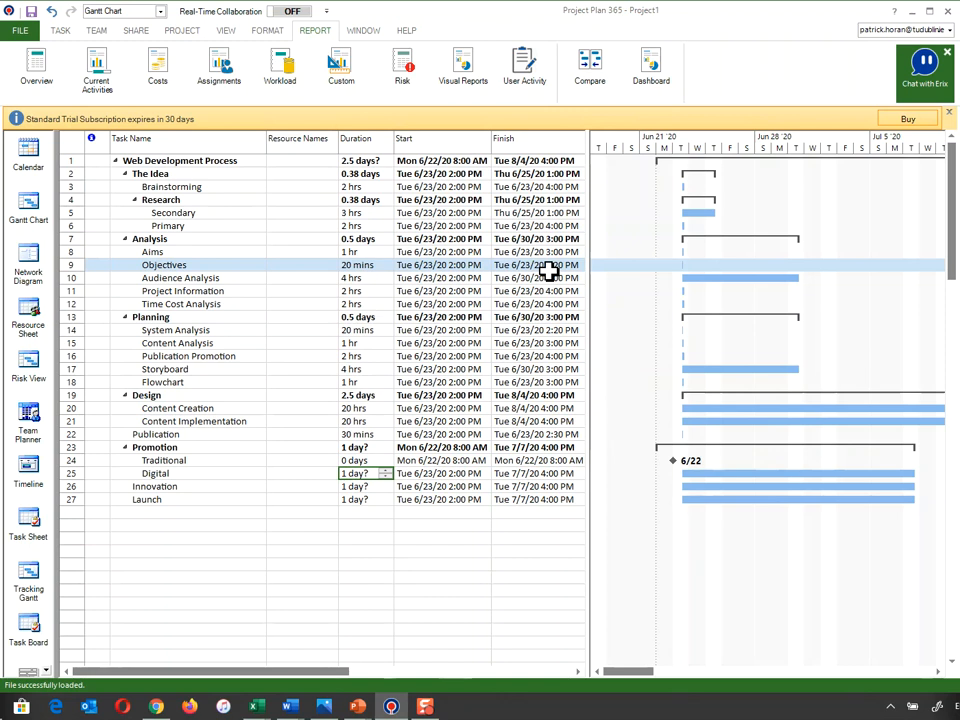
text(0)
key(Return)
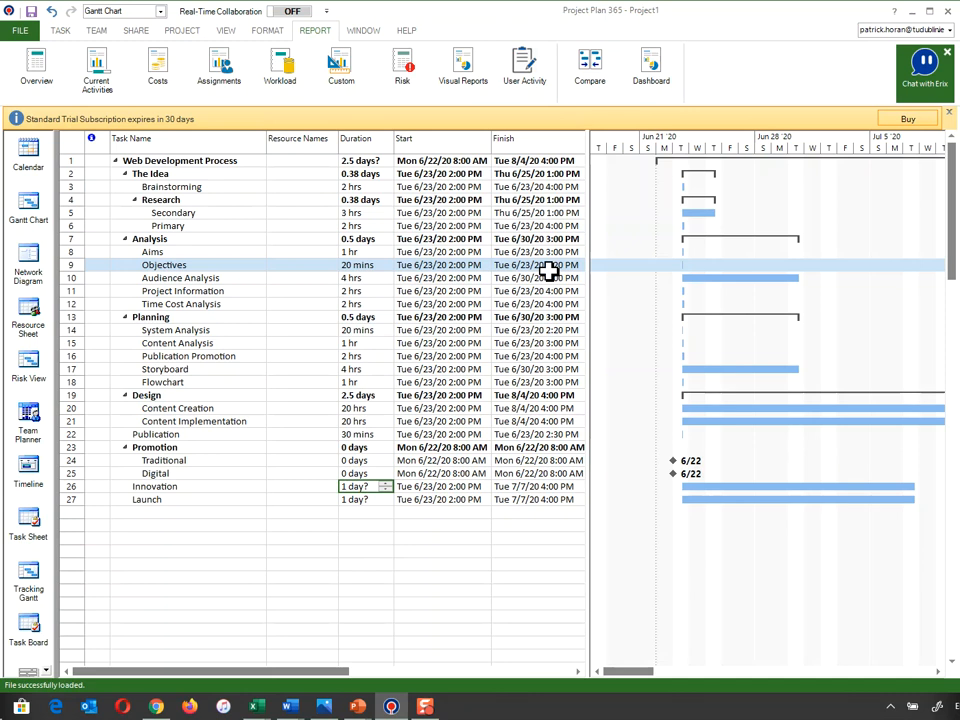
- Set the duration of Innovation to 2 hours and of Launch to 0
text(2h)
key(Return)
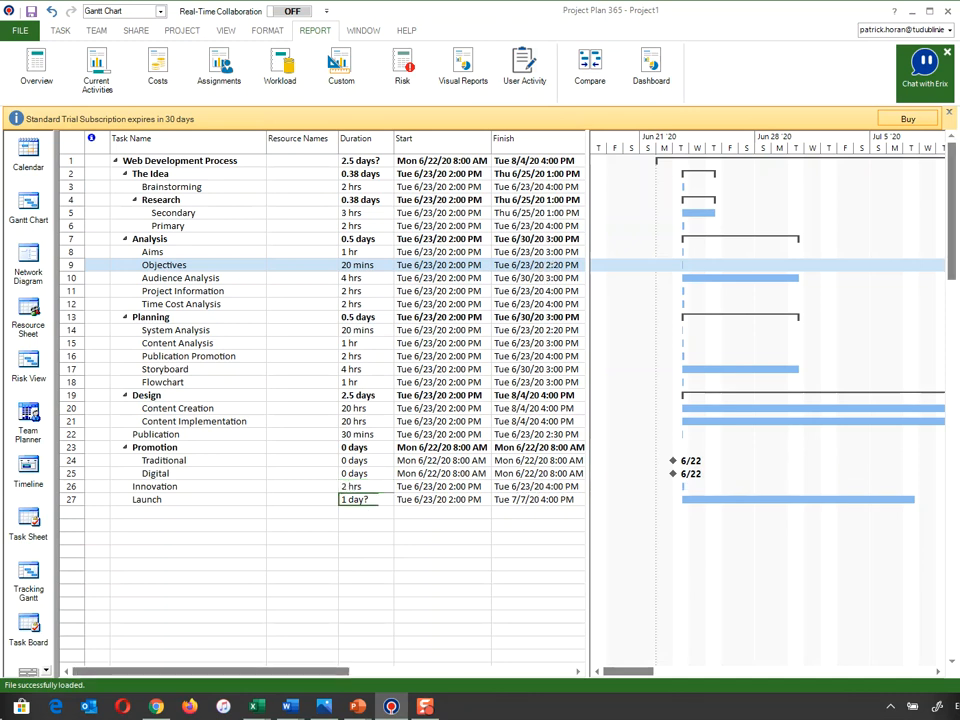
text(0)
key(Return)
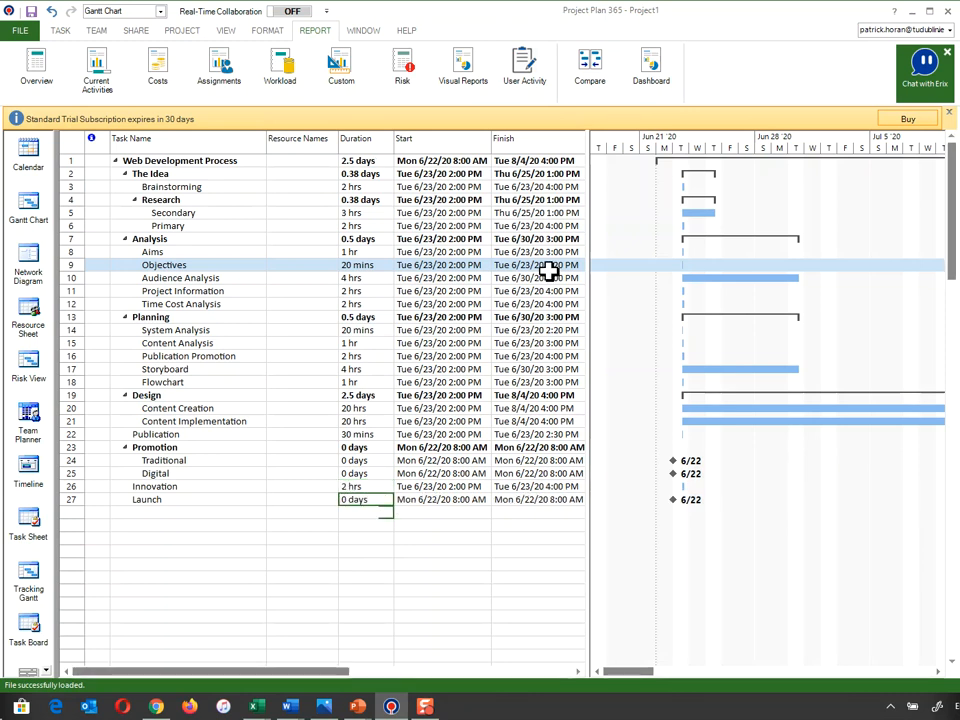
key(Up)
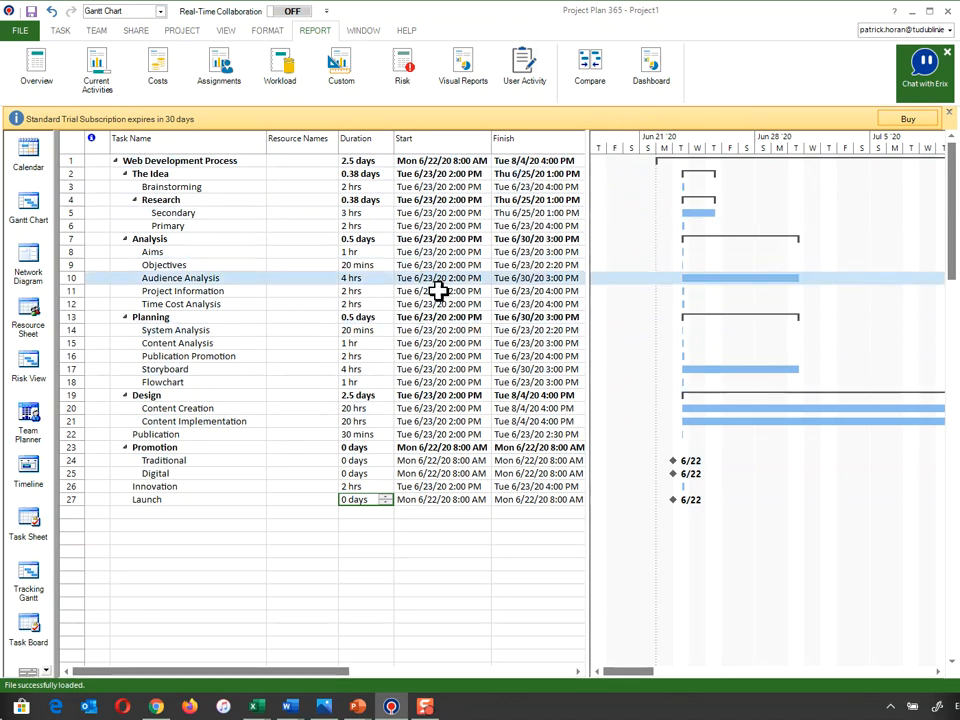
- Widen the task table to reveal the Predecessors column and make task 2 the predecessor of Analysis
drag(598, 314, 733, 314)
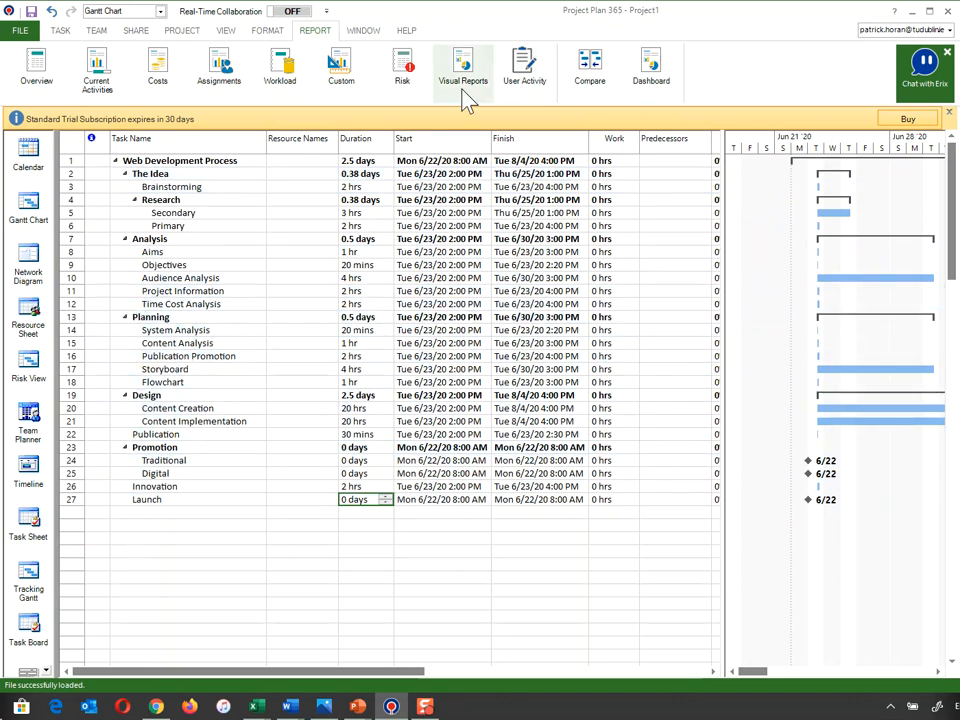
click(657, 242)
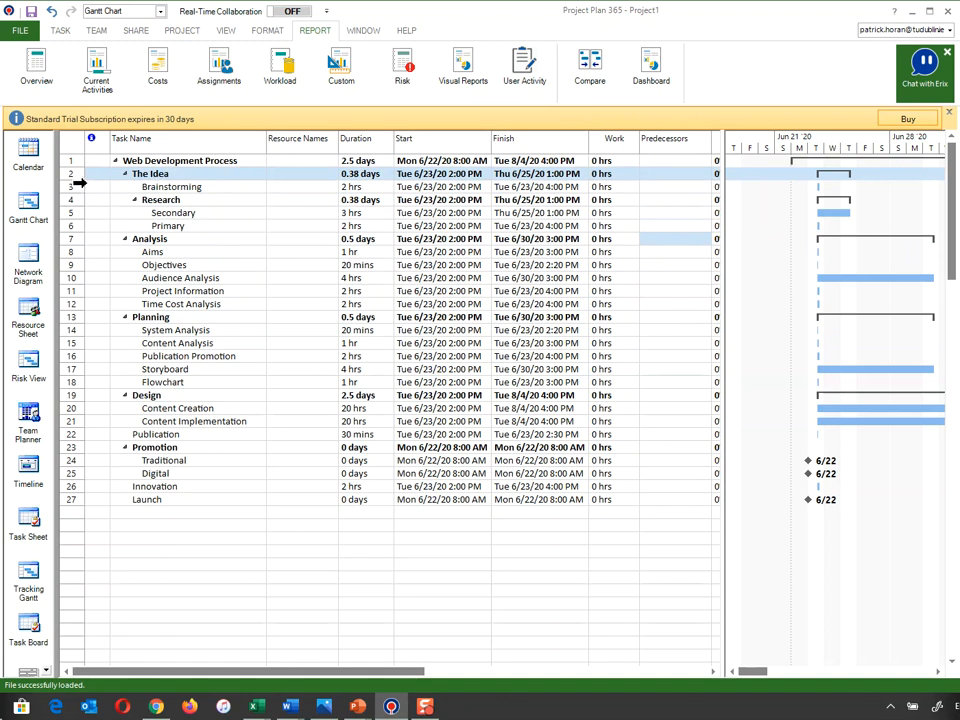
click(662, 238)
text(2)
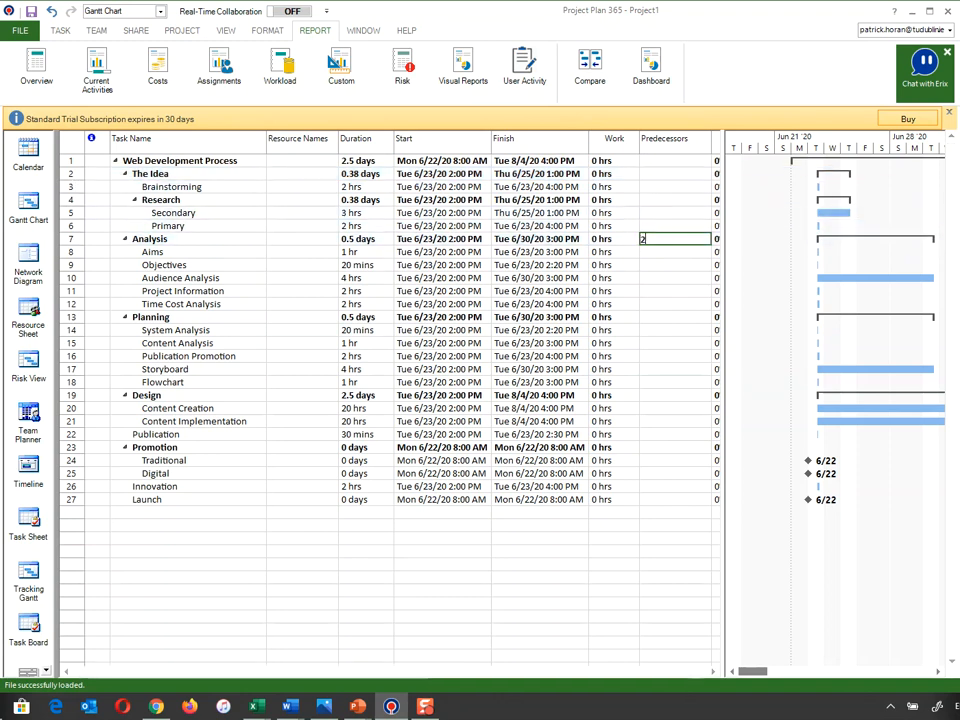
key(Return)
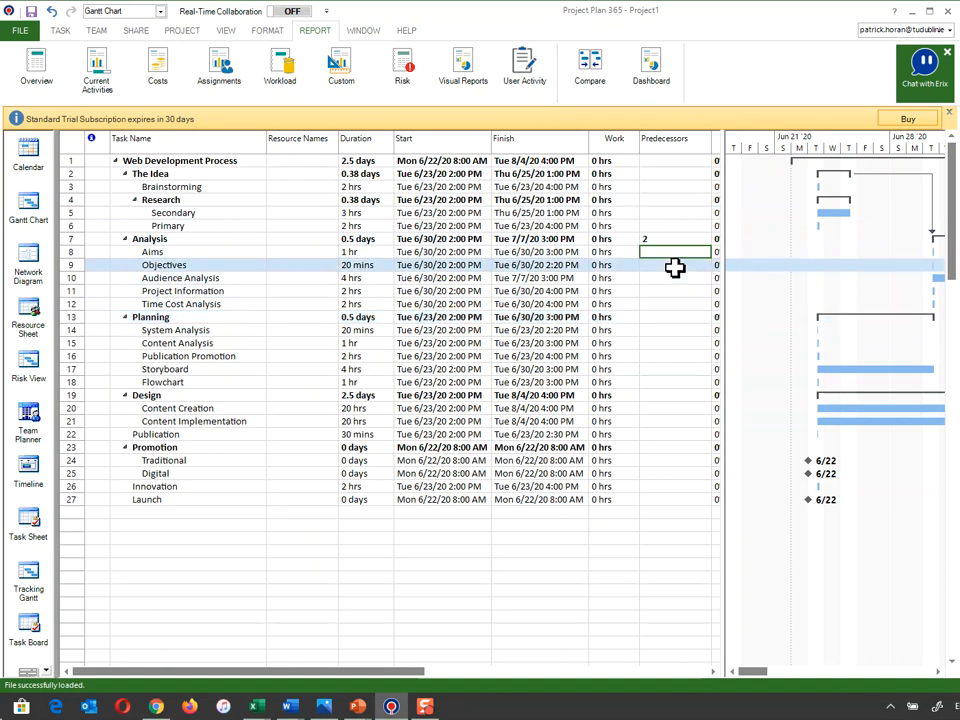
- Make task 7 the predecessor of Planning and task 13 the predecessor of Design
click(656, 318)
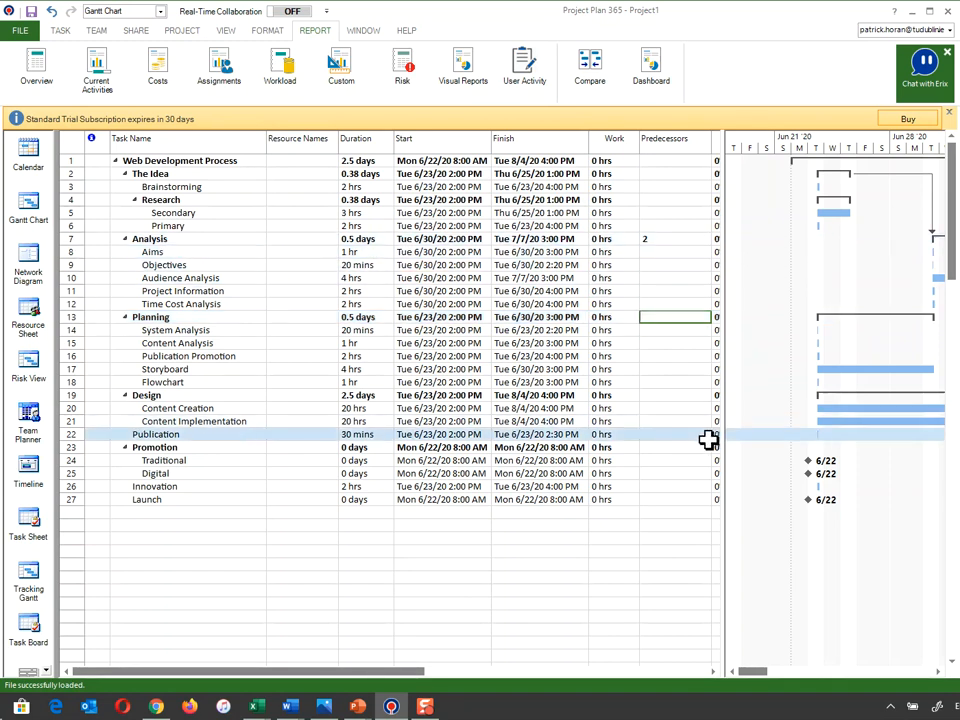
text(7)
key(Return)
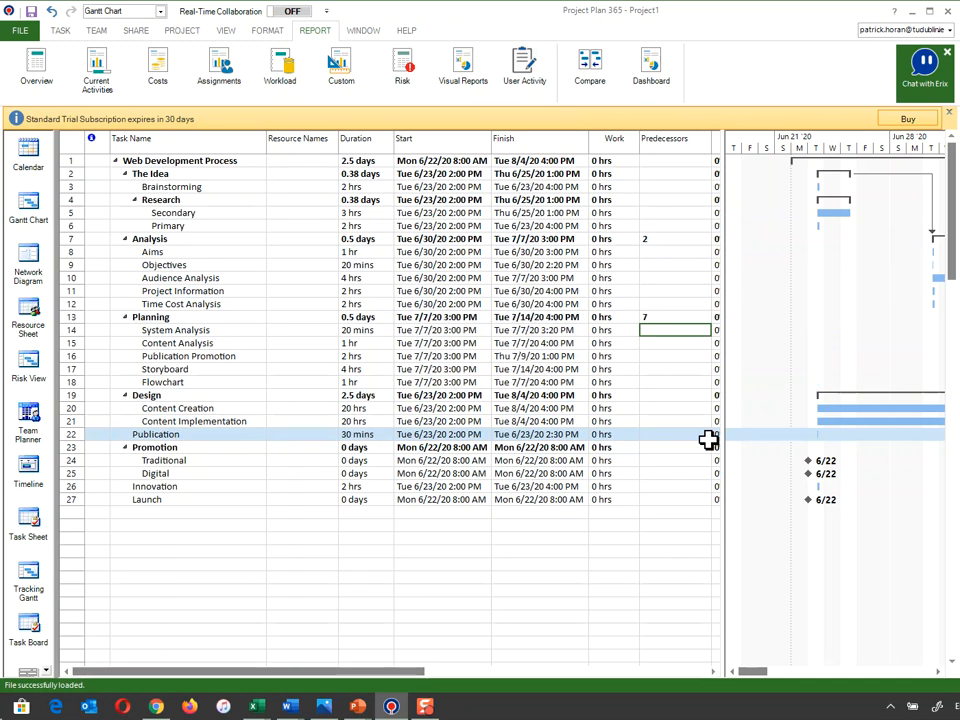
drag(752, 675, 783, 683)
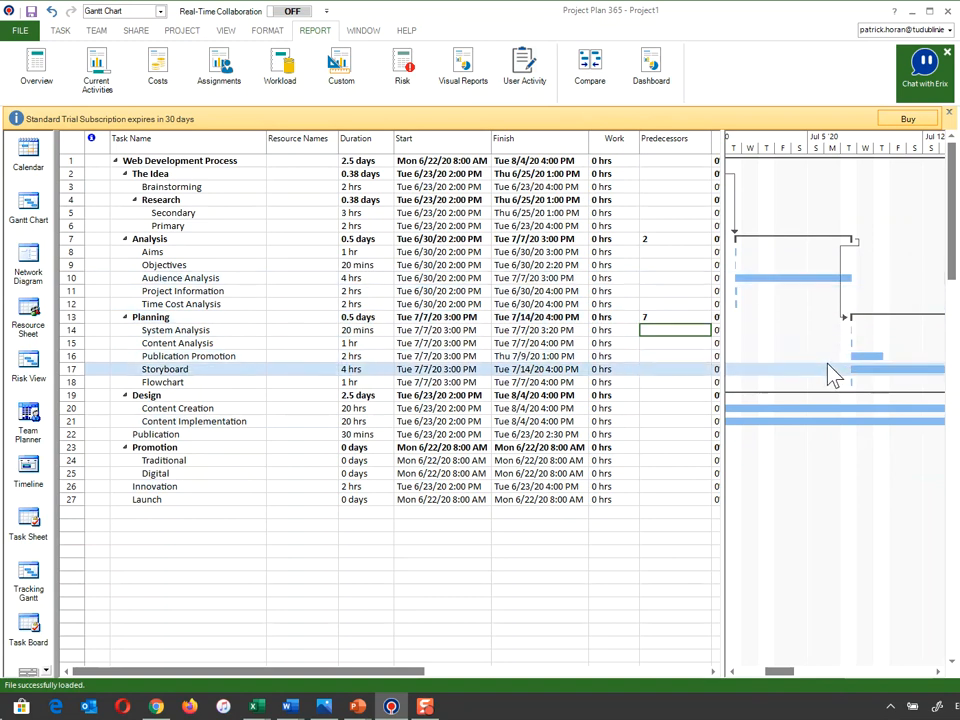
click(649, 400)
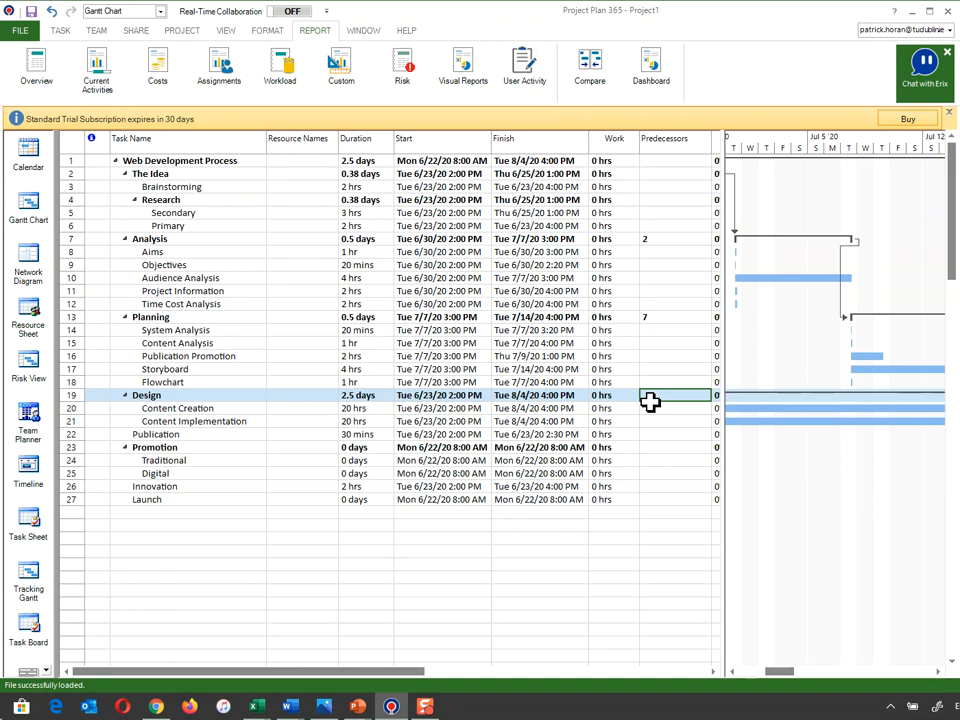
text(13)
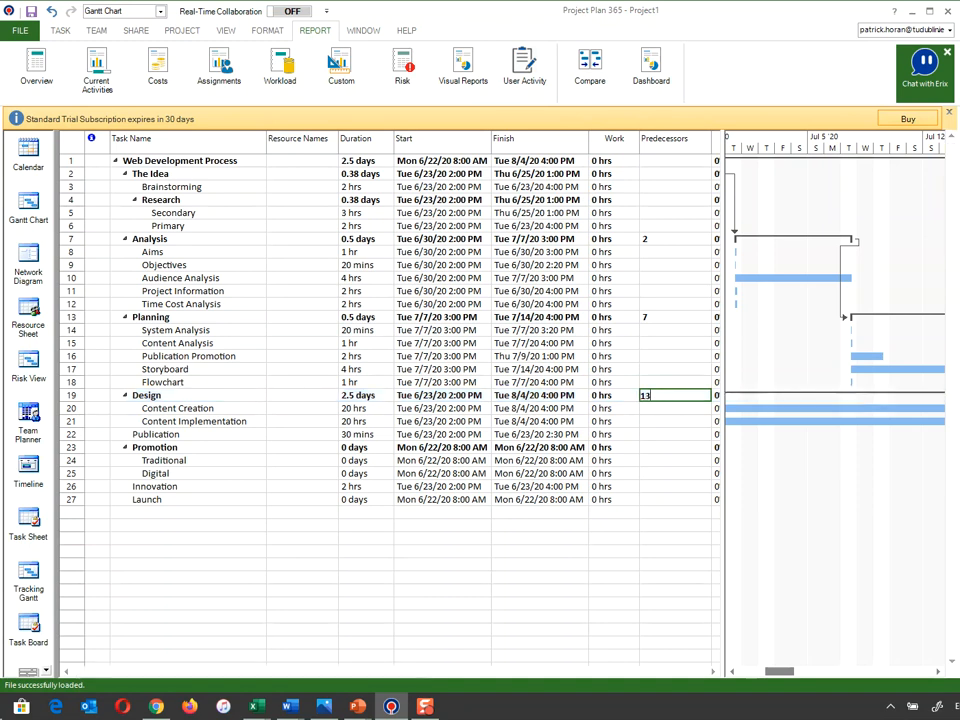
key(Return)
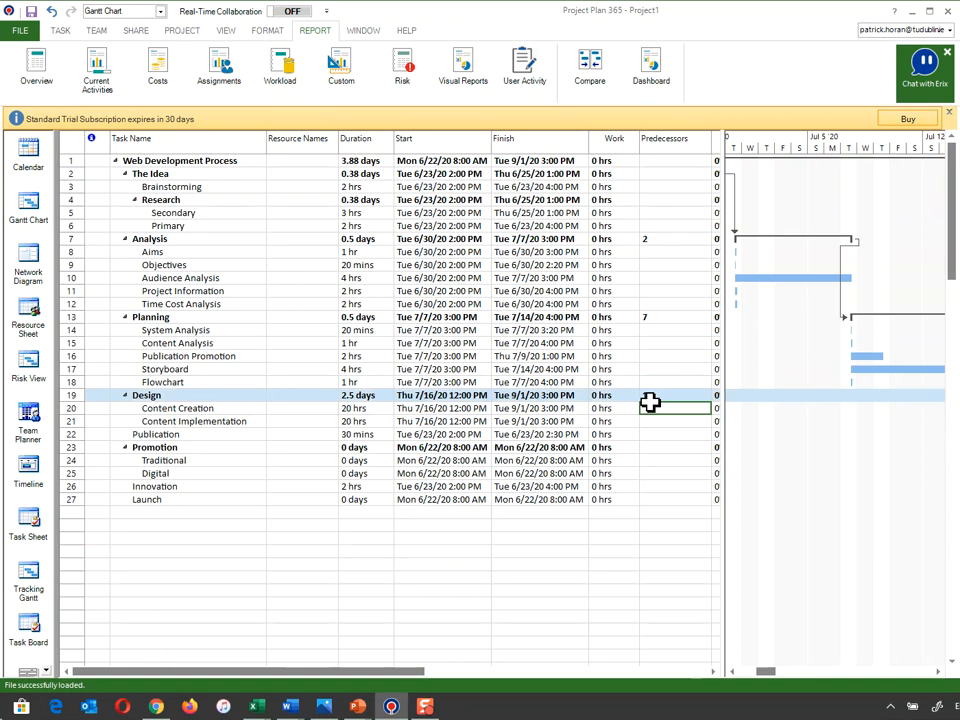
- Make task 19 the predecessor of Publication and task 22 the predecessor of Promotion
key(Down)
key(Down)
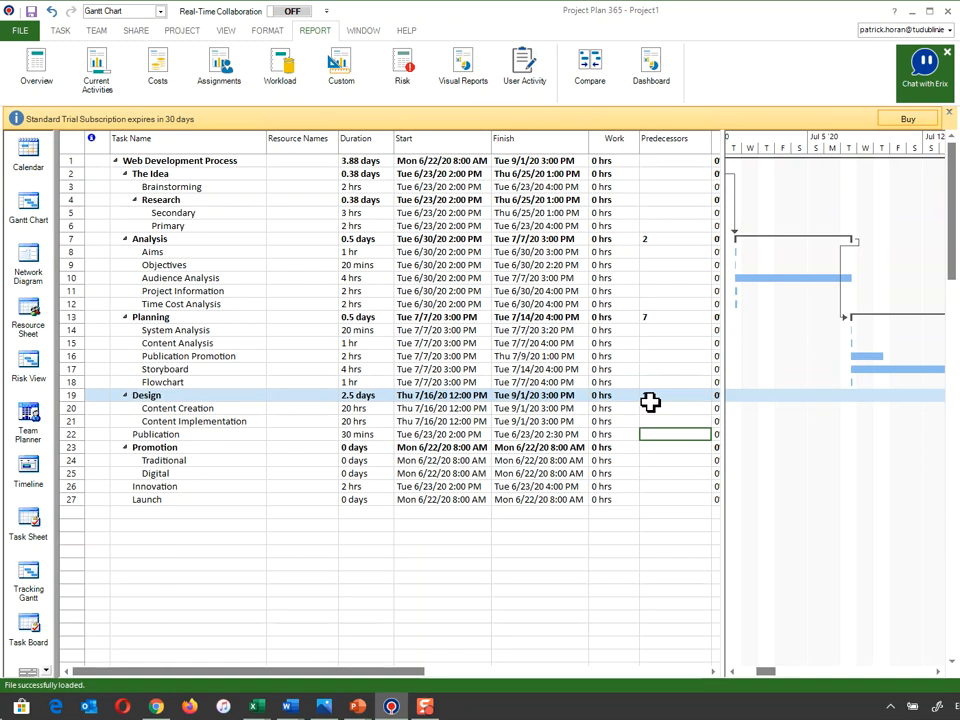
text(19)
key(Return)
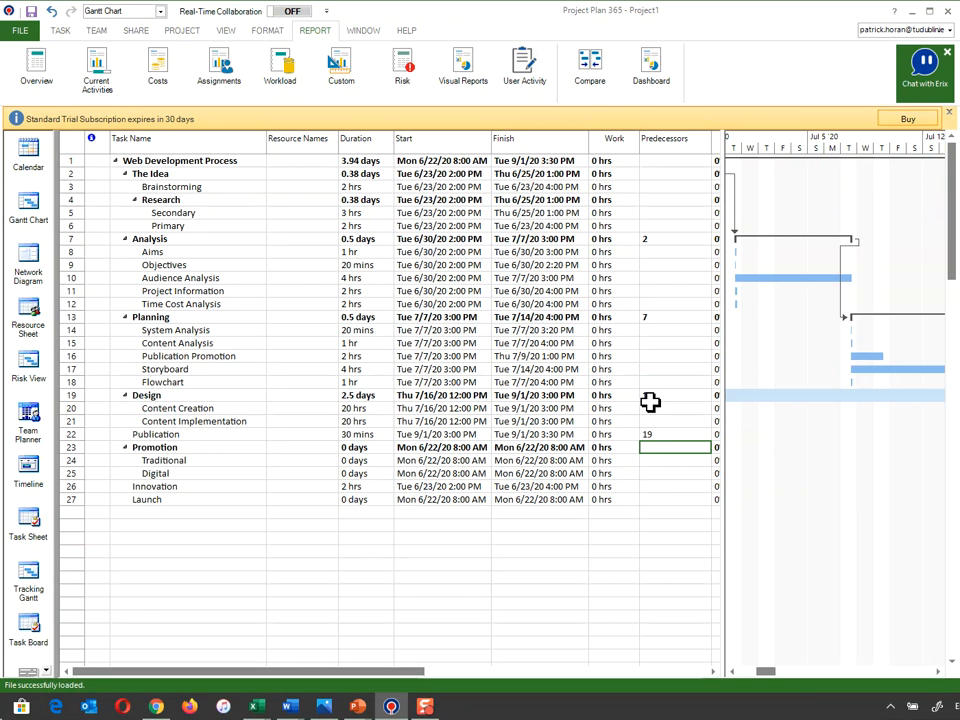
text(22)
key(Return)
- Make task 23 the predecessor of the Innovation task
key(Down)
key(Down)
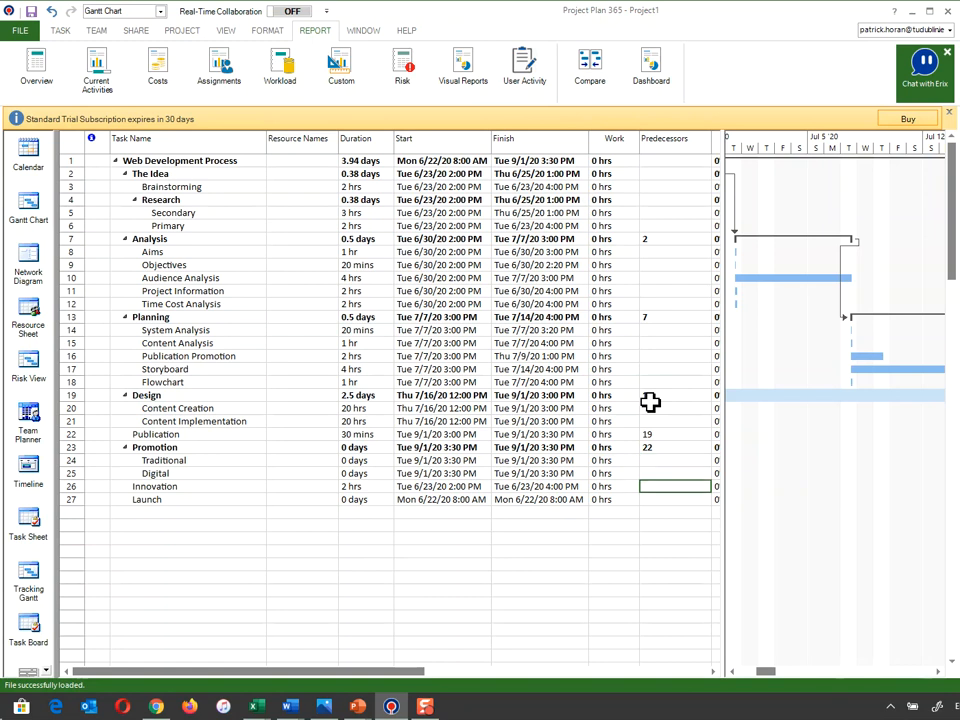
text(23)
key(Return)
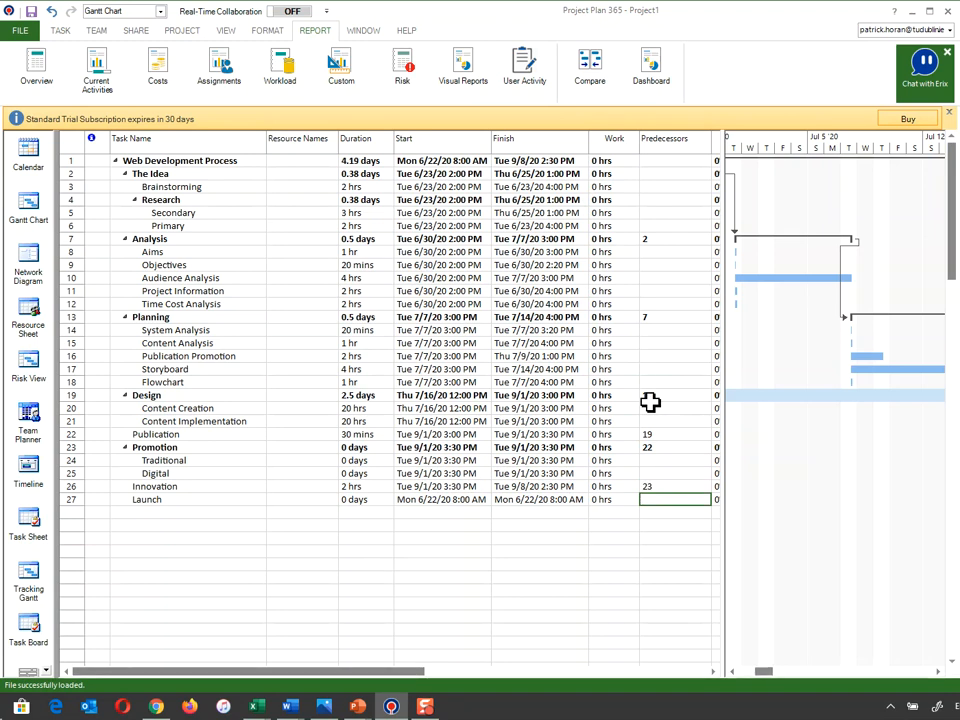
- Try to set task 28 as the predecessor of Launch and check the links in the Gantt chart
text(38)
key(Return)
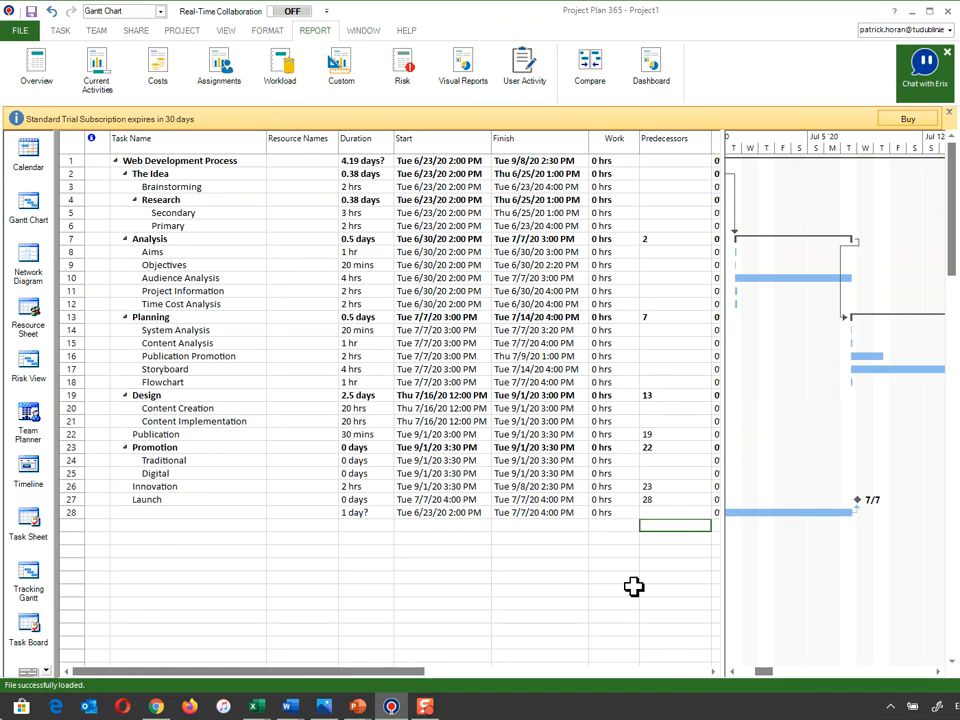
click(732, 672)
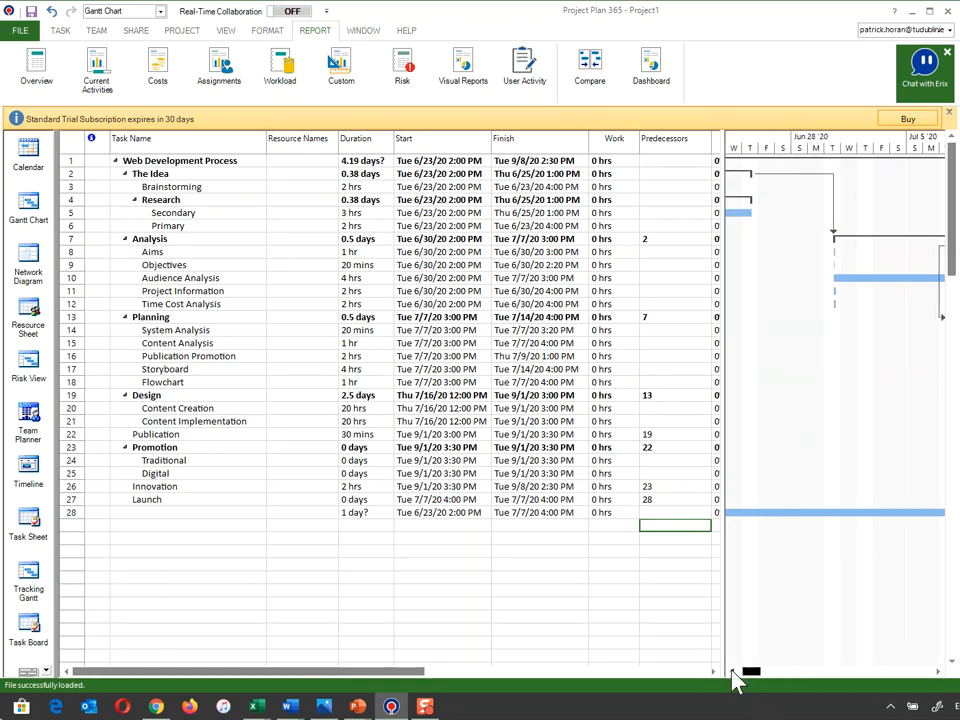
click(937, 672)
click(937, 672)
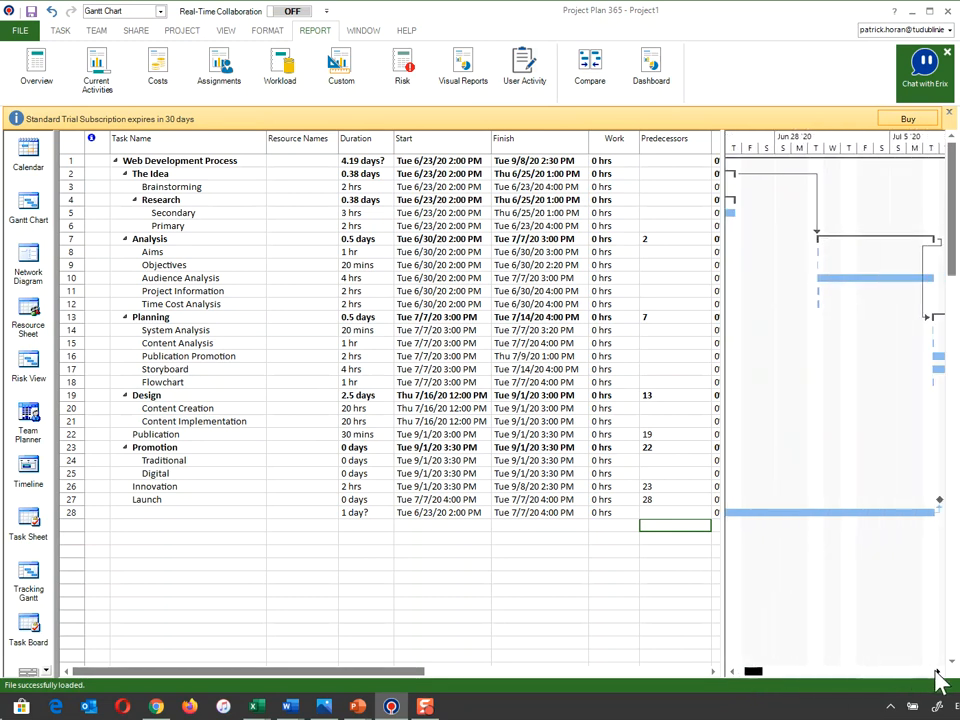
- Delete the unnamed task 28 below Launch
click(666, 500)
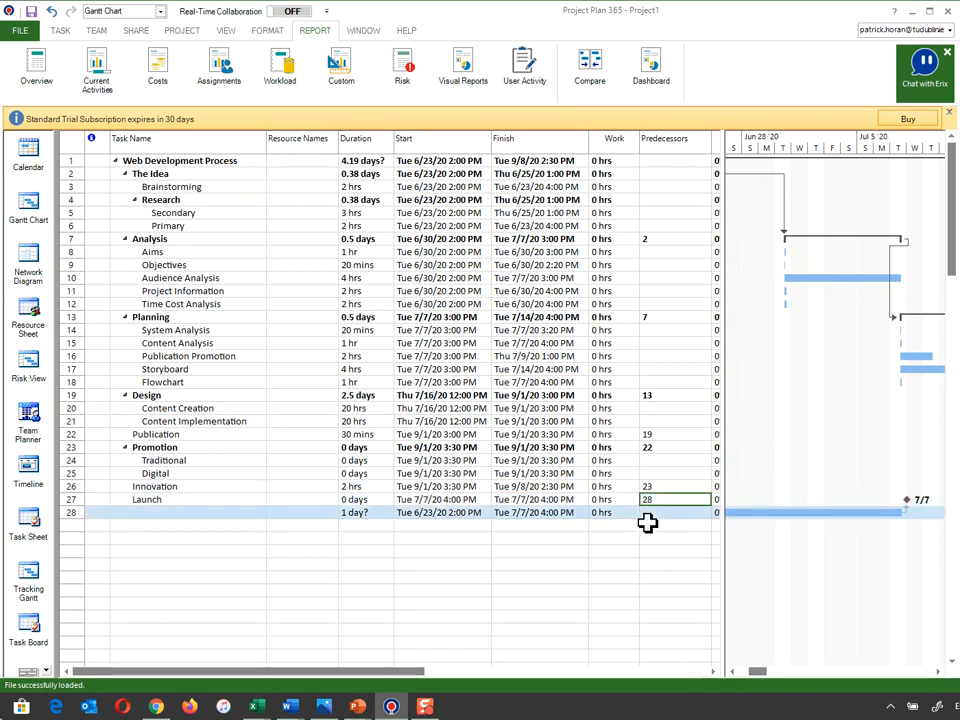
right_click(75, 513)
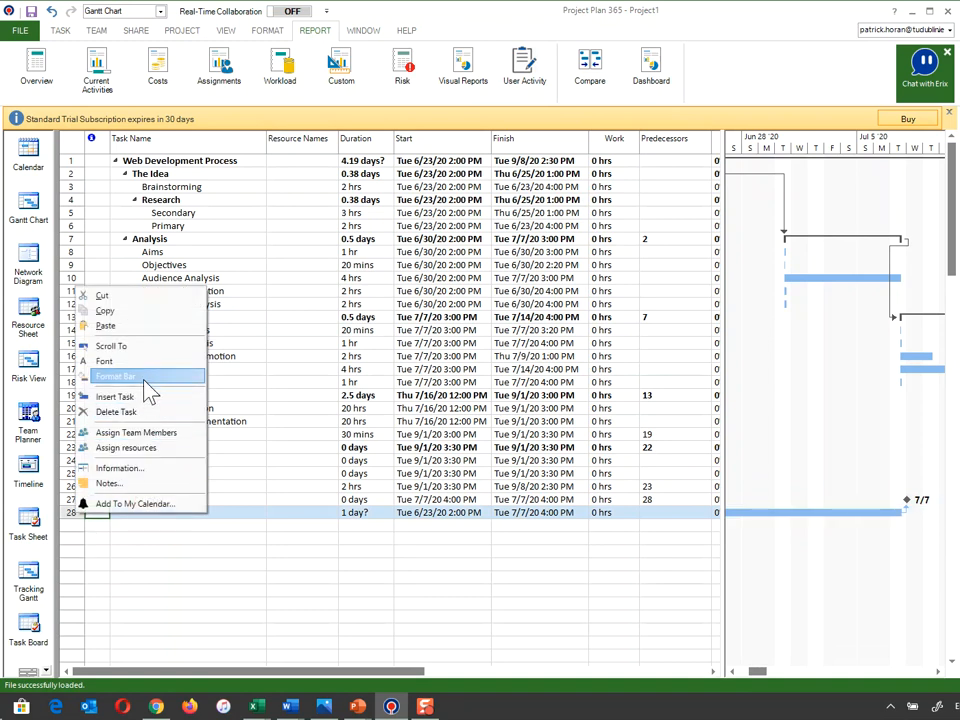
click(125, 411)
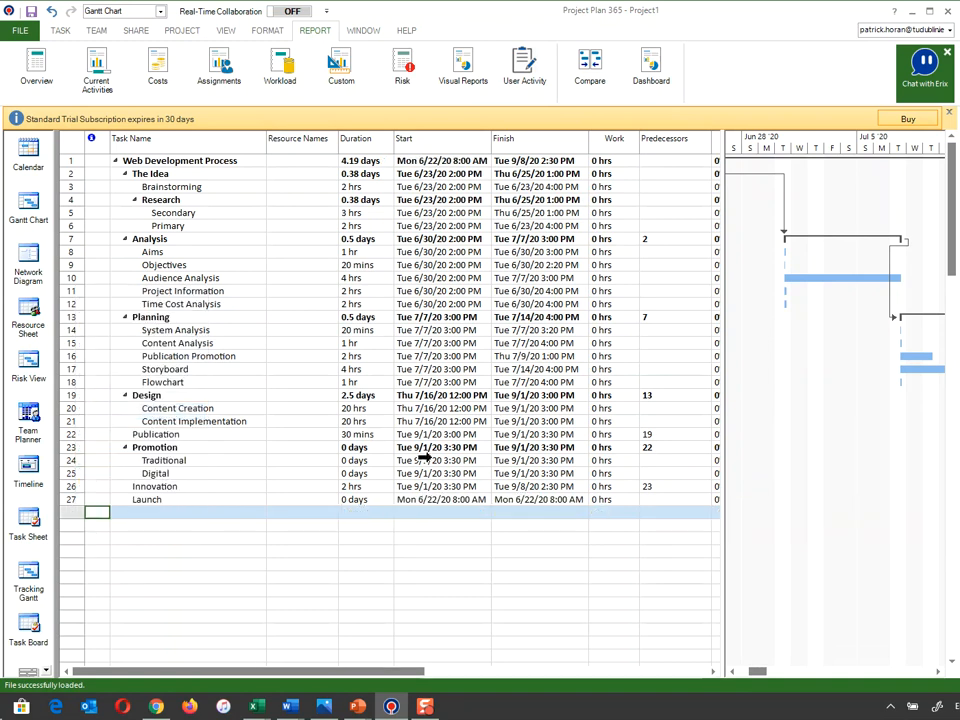
- Set task 26 as the predecessor of the Launch task
click(665, 500)
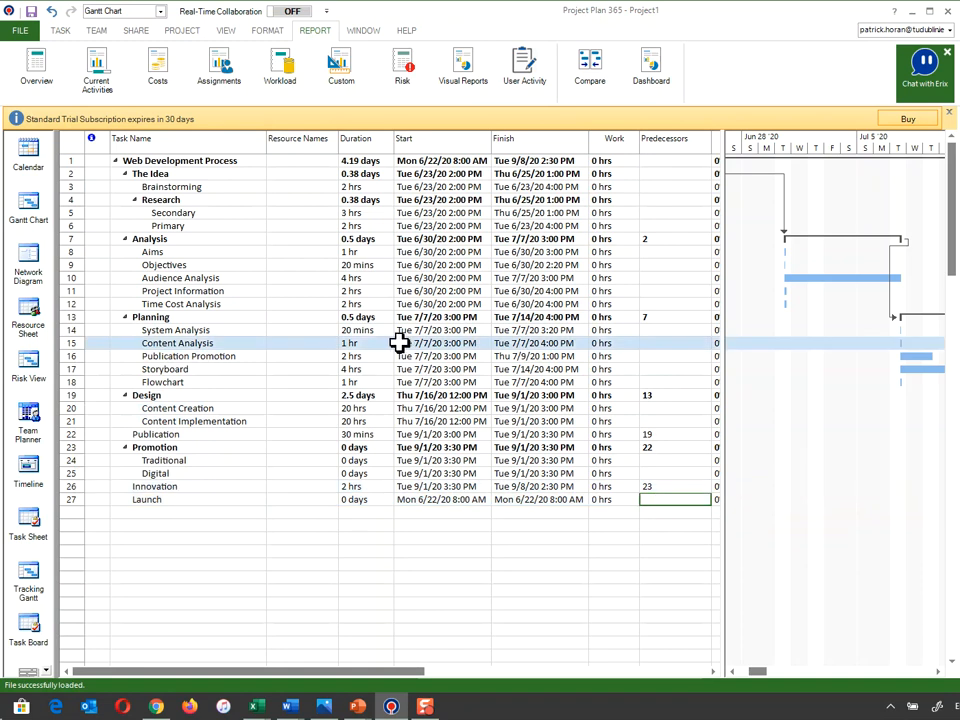
text(26)
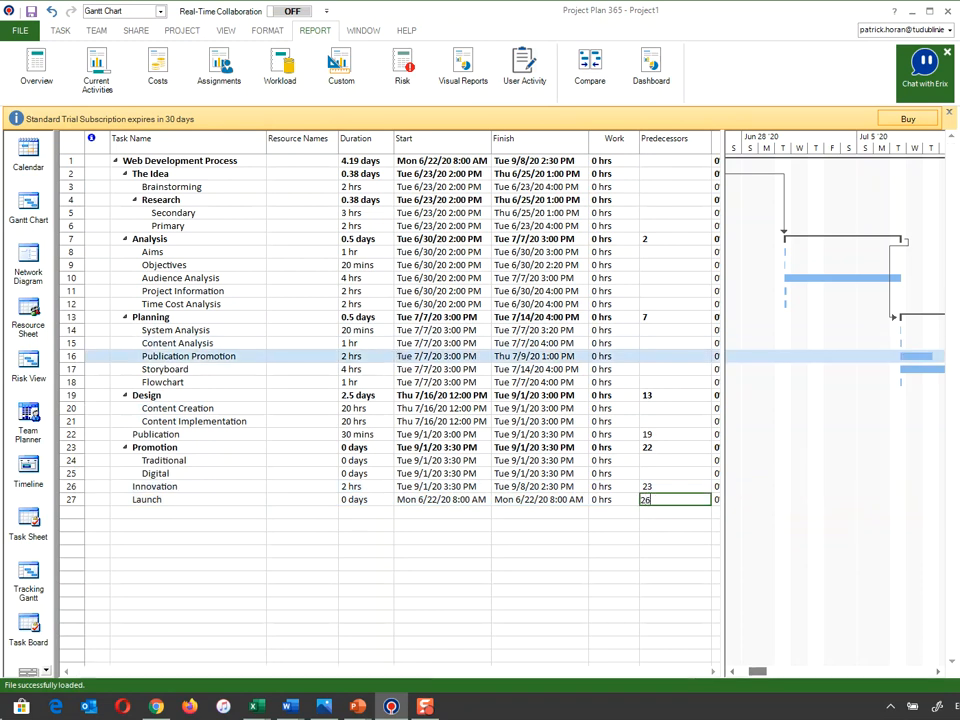
click(603, 514)
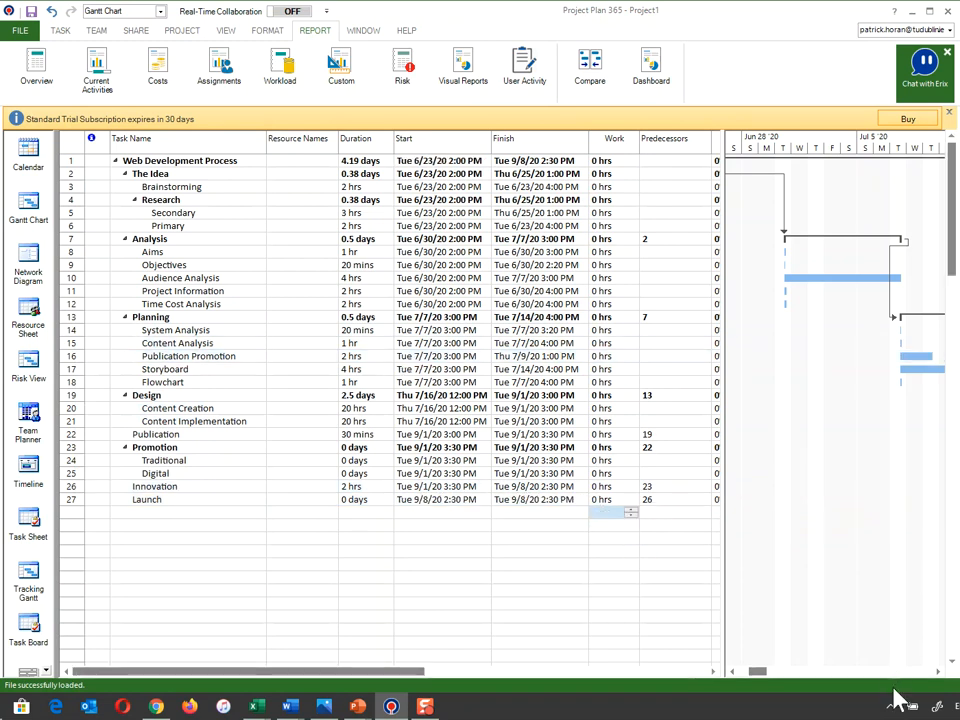
- Set task 3 as the predecessor of both the Secondary and Primary research tasks
mouse_move(760, 672)
mouse_down()
mouse_move(896, 677)
mouse_move(748, 673)
mouse_up()
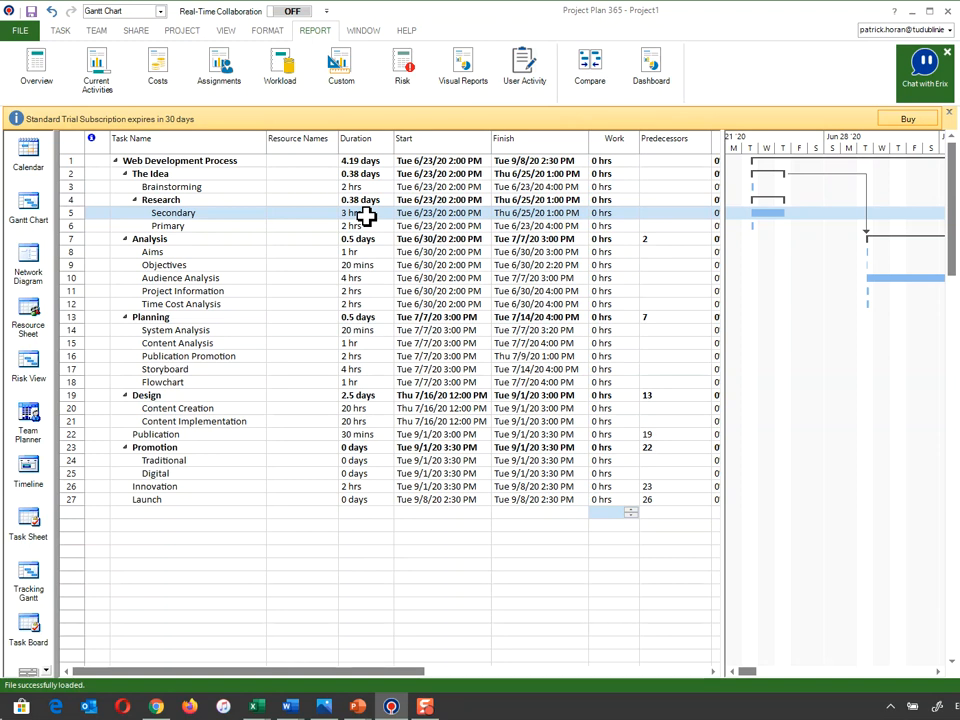
click(658, 191)
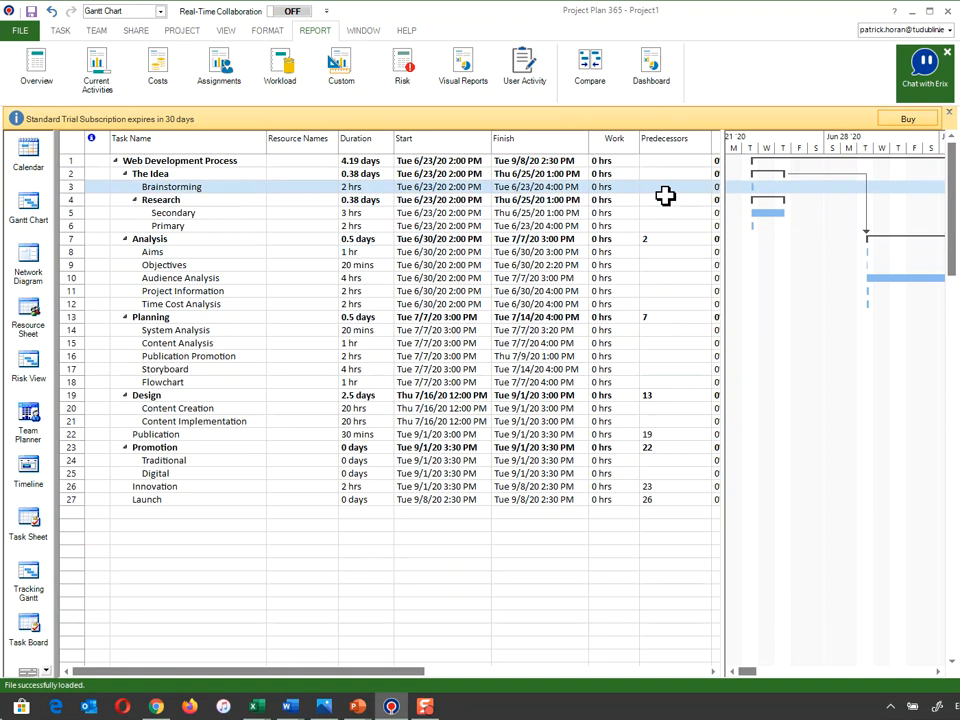
click(665, 198)
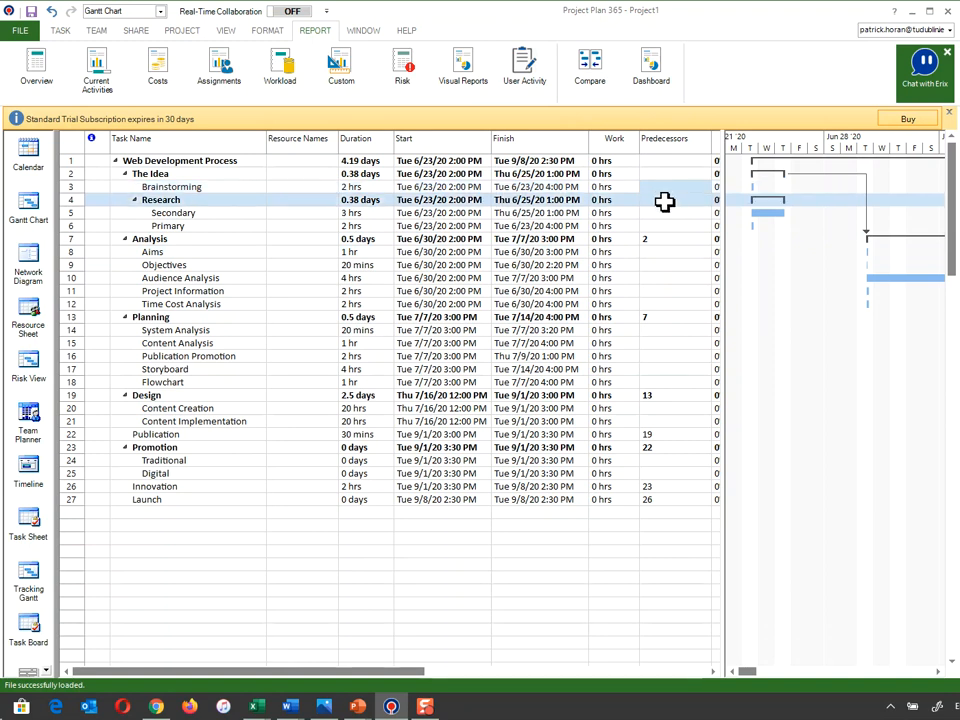
click(655, 189)
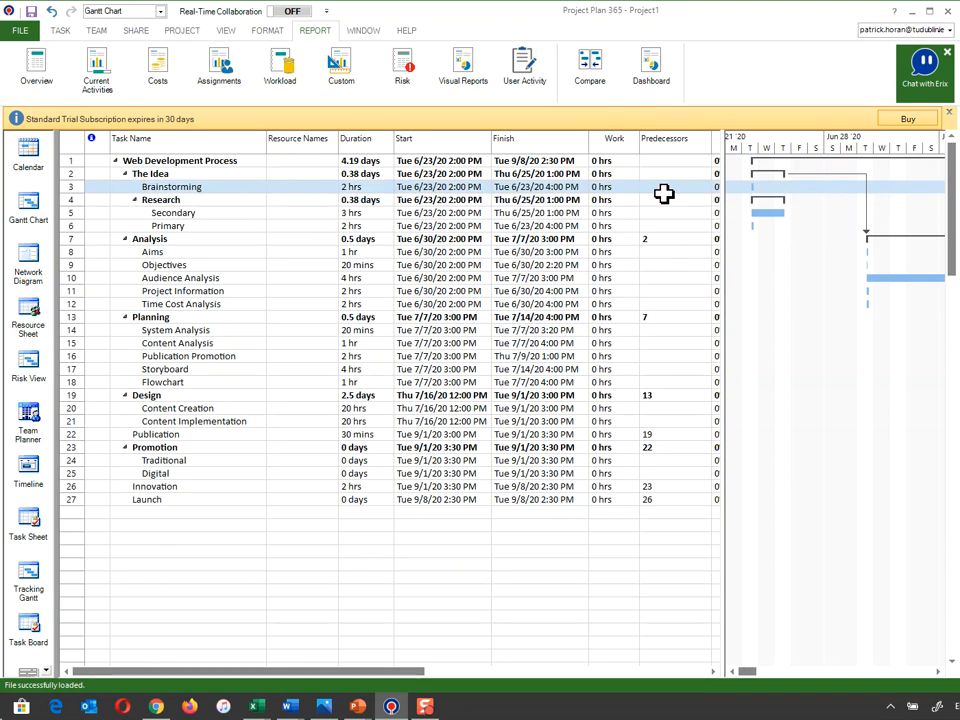
click(666, 214)
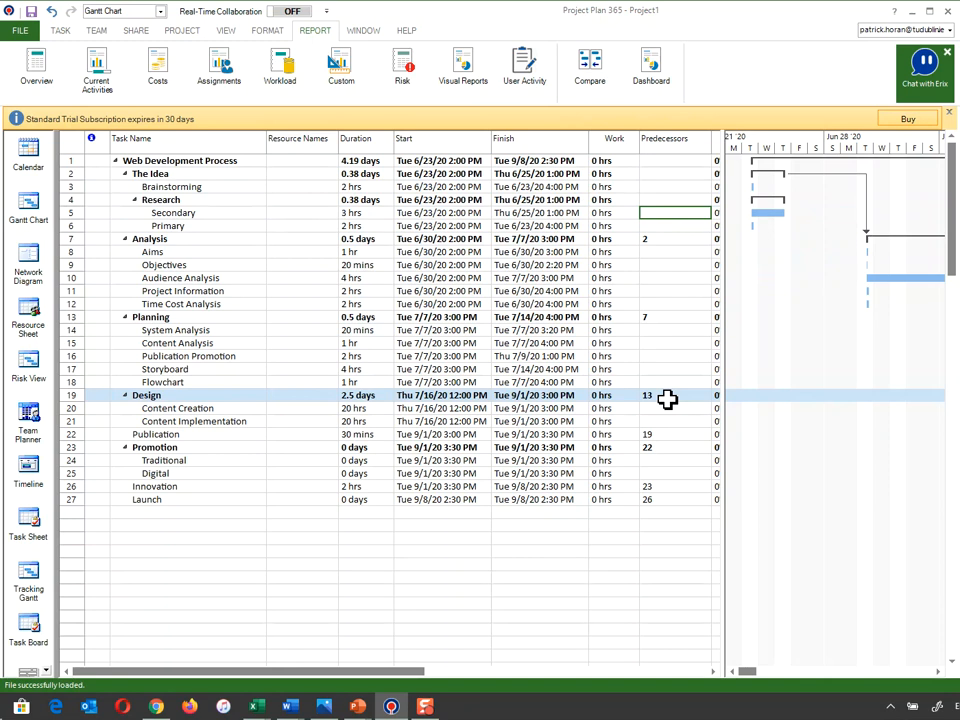
text(3)
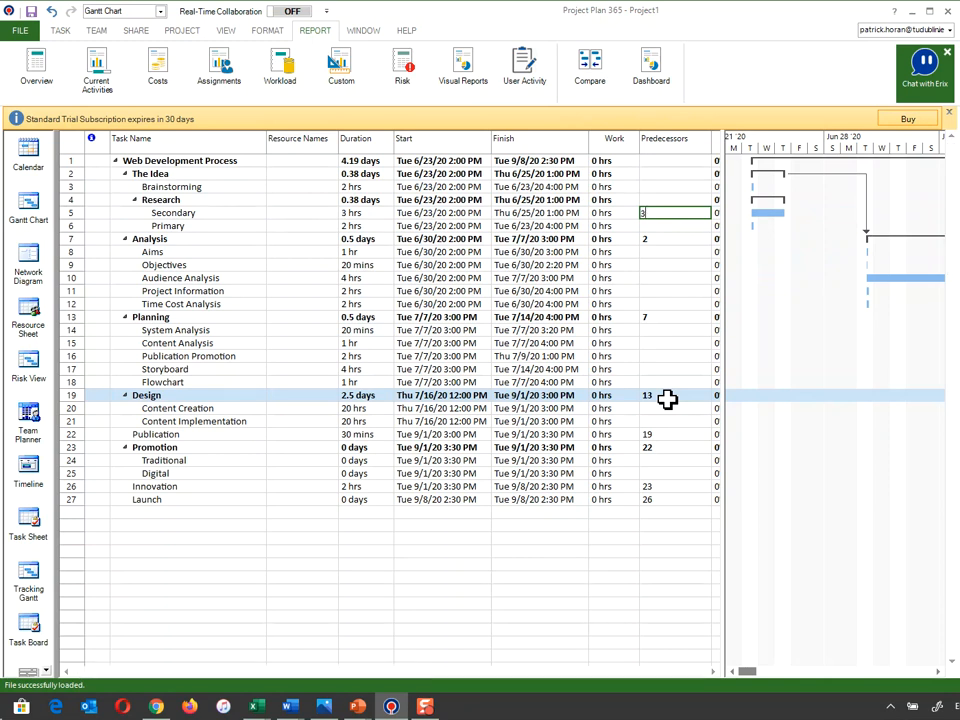
key(Return)
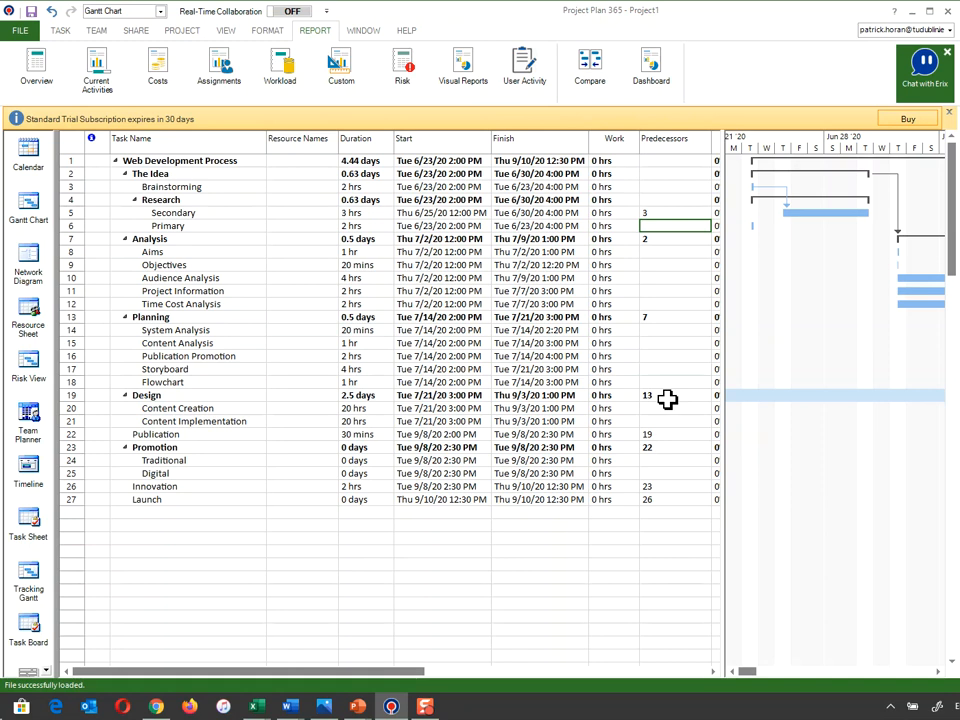
text(3)
key(Return)
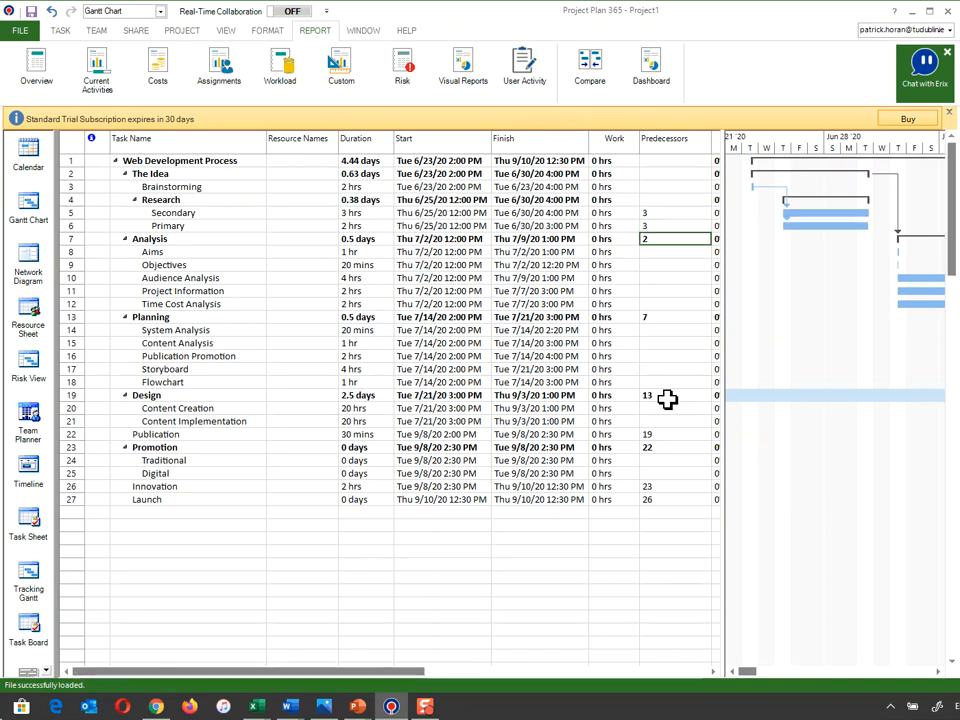
key(Up)
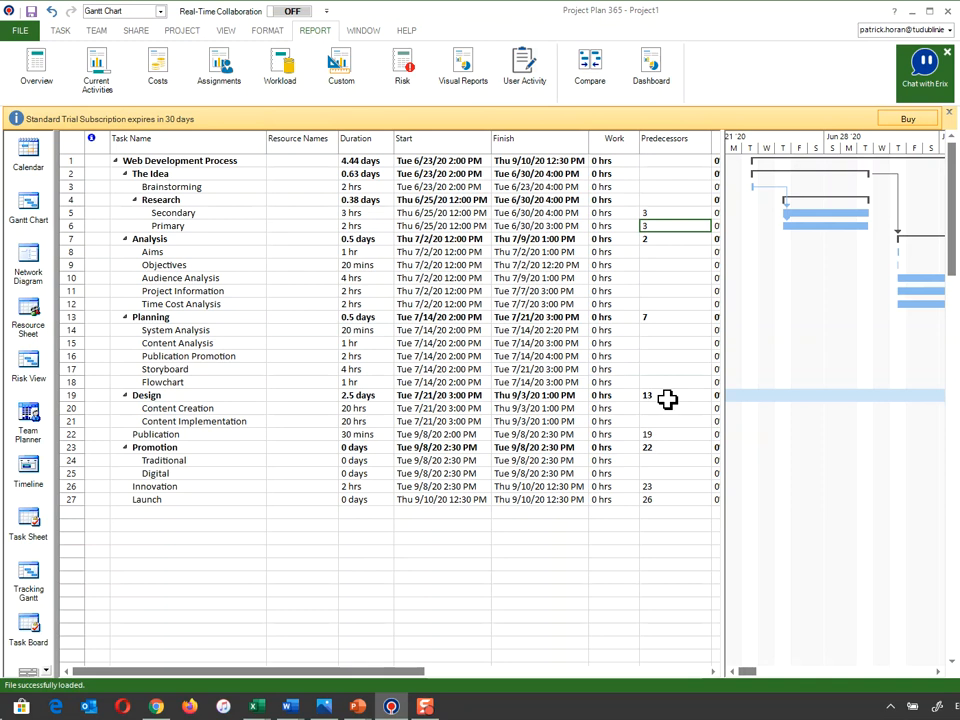
key(Up)
key(Down)
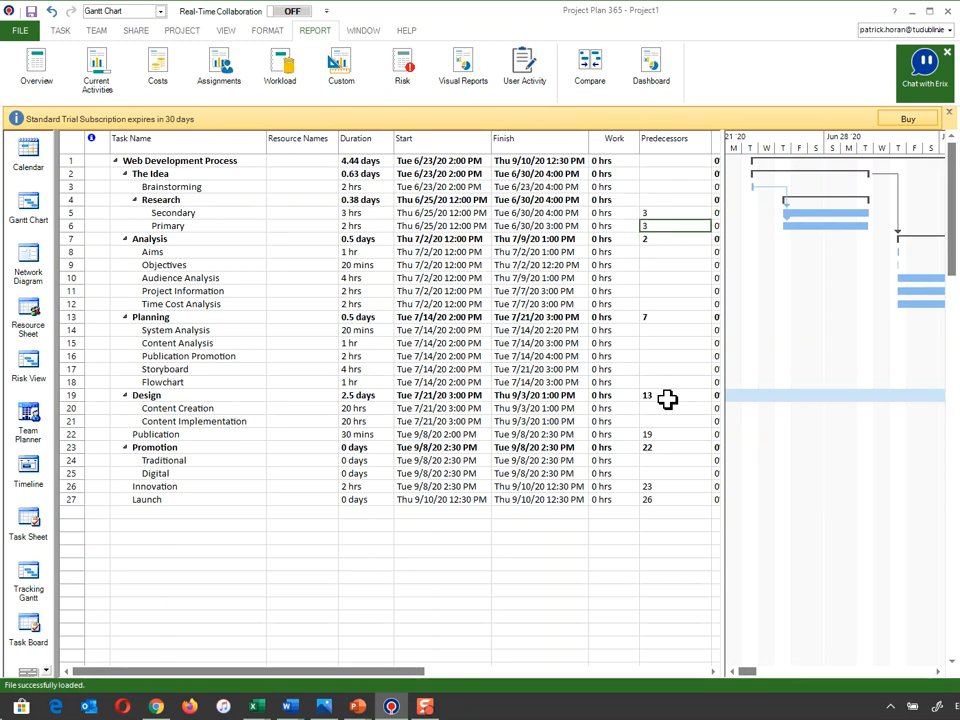
key(Up)
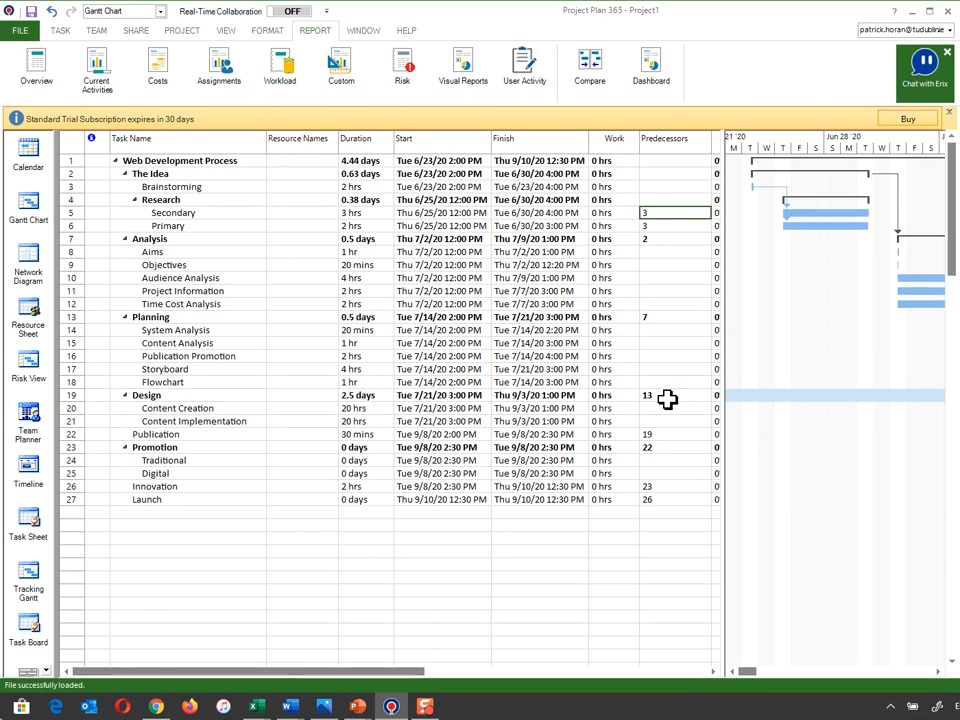
- Set task 8 as the predecessor of Objectives and task 9 as the predecessor of Audience Analysis
key(Return)
key(Return)
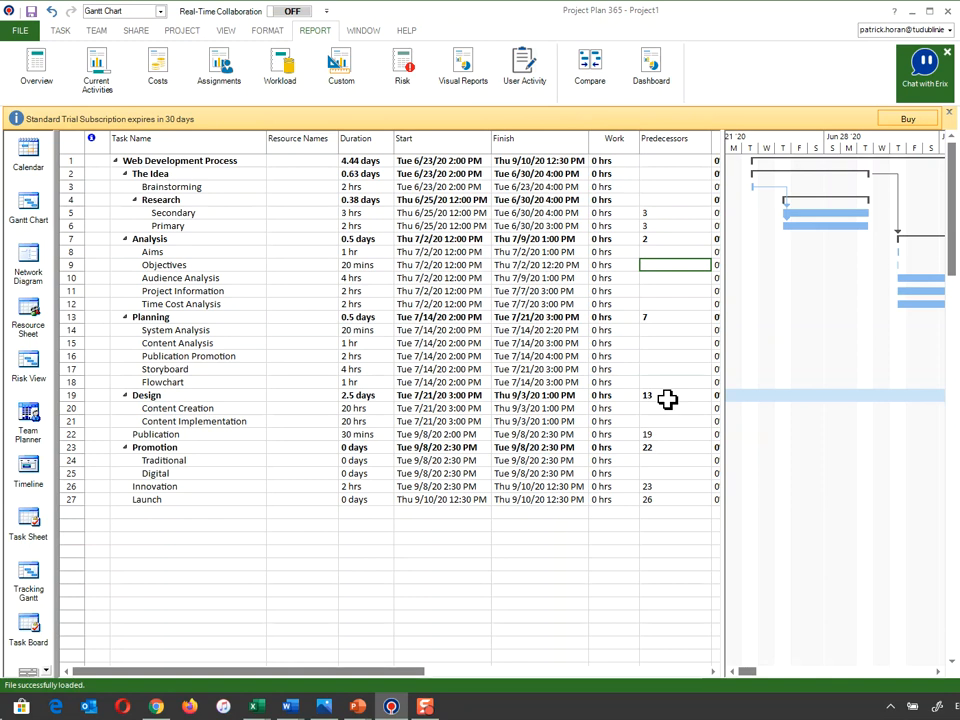
text(8)
key(Return)
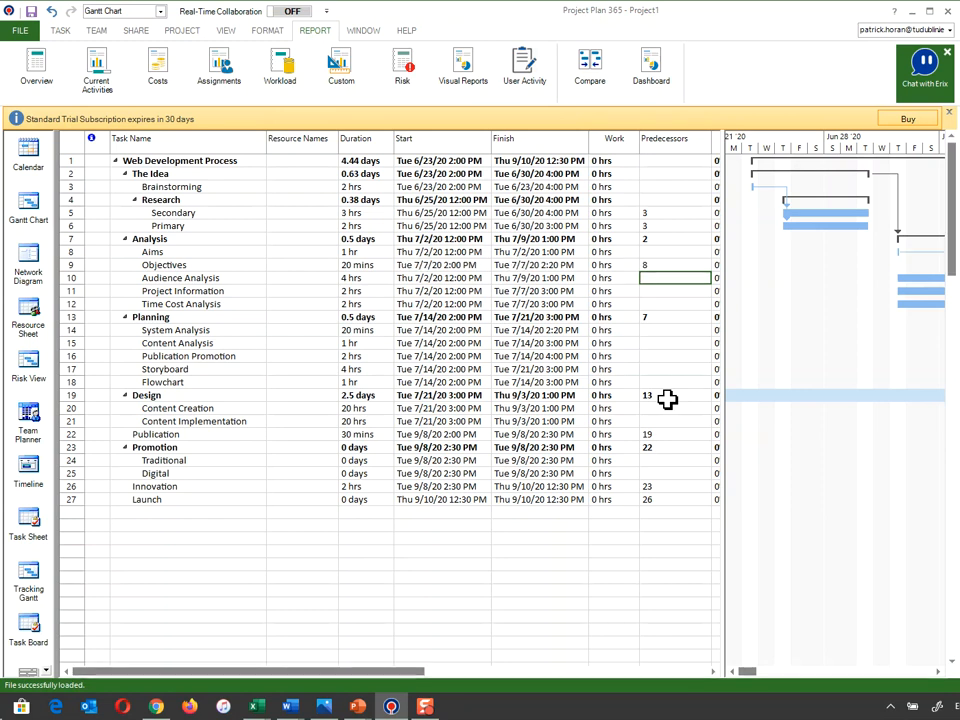
text(9)
key(Return)
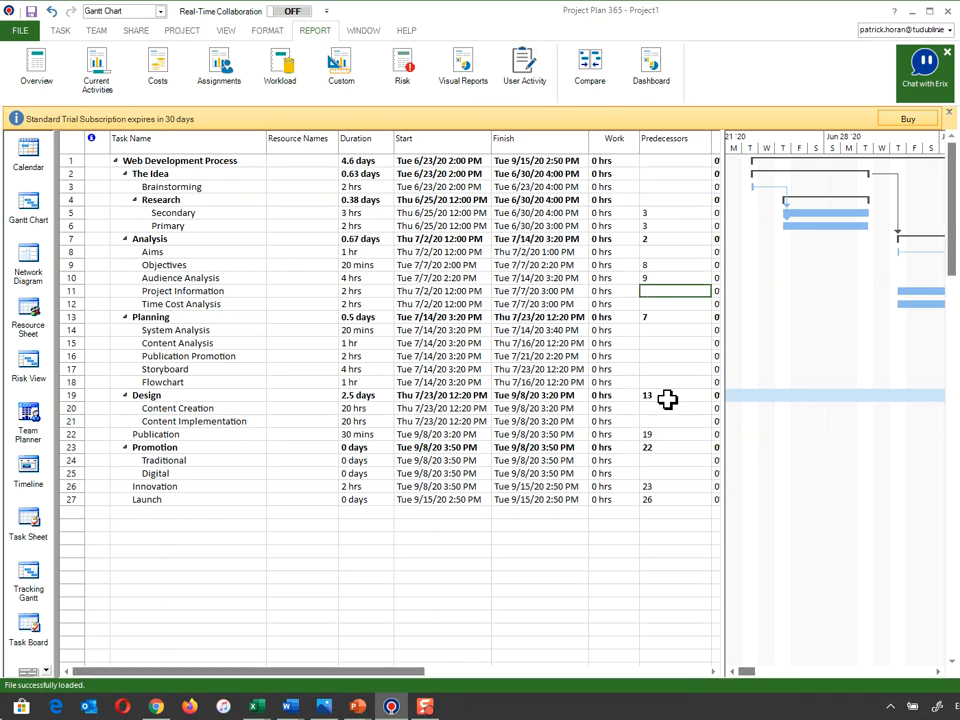
- Make task 10 the predecessor of Project Information and task 11 the predecessor of Time Cost Analysis
text(1)
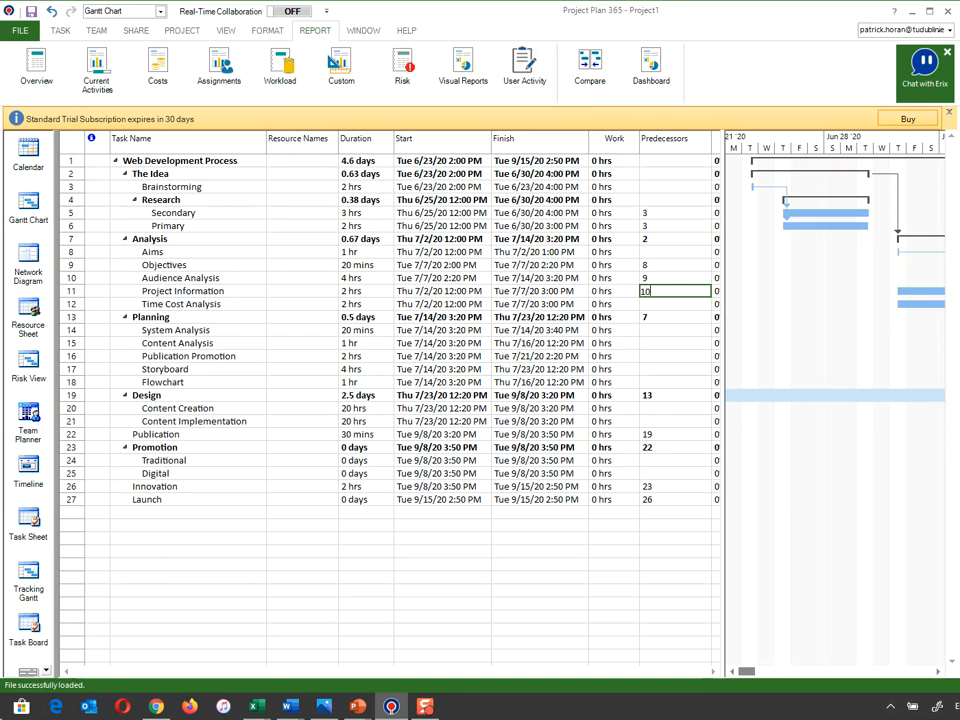
text(0)
key(Return)
text(11)
key(Return)
key(Up)
key(Up)
key(Up)
key(Up)
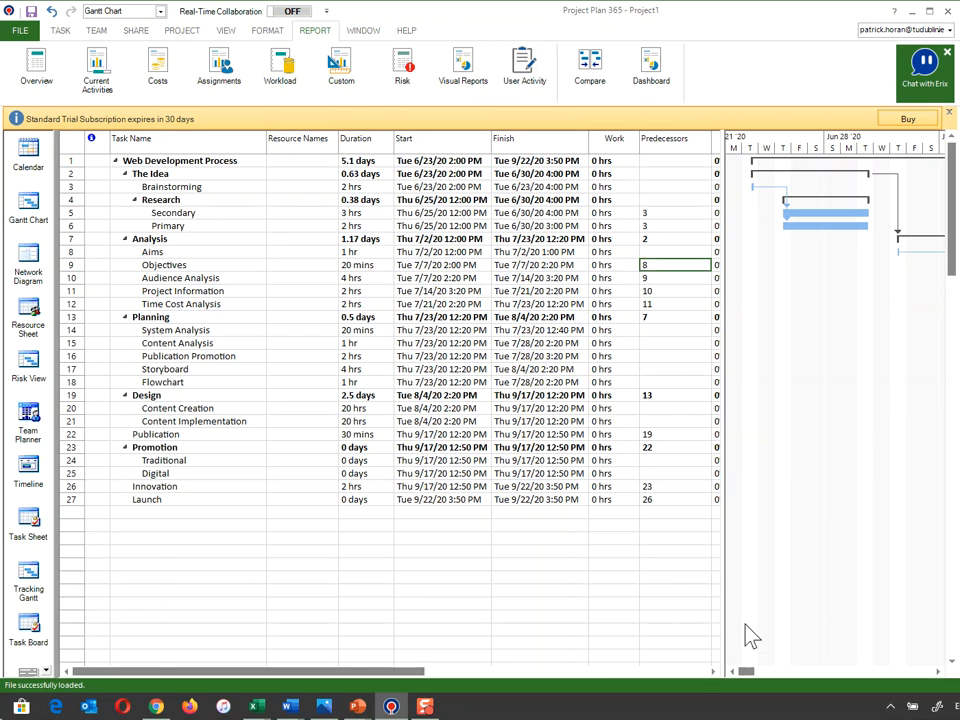
- Set task 14 as the predecessor of Content Analysis and task 15 as the predecessor of Publication Promotion
drag(746, 672, 780, 682)
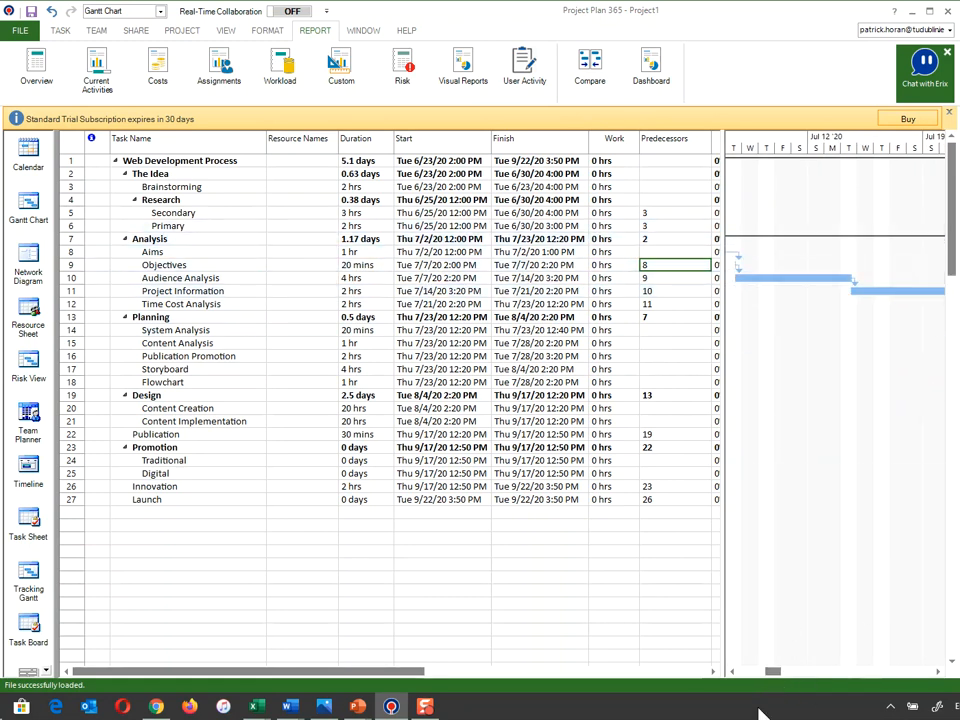
drag(774, 681, 782, 681)
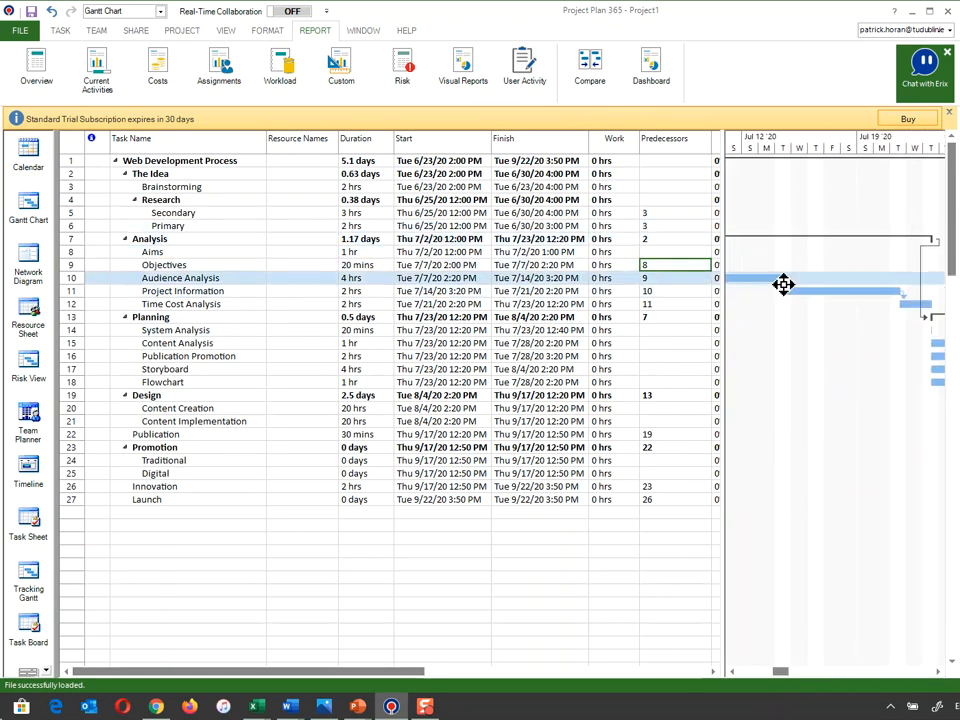
click(662, 347)
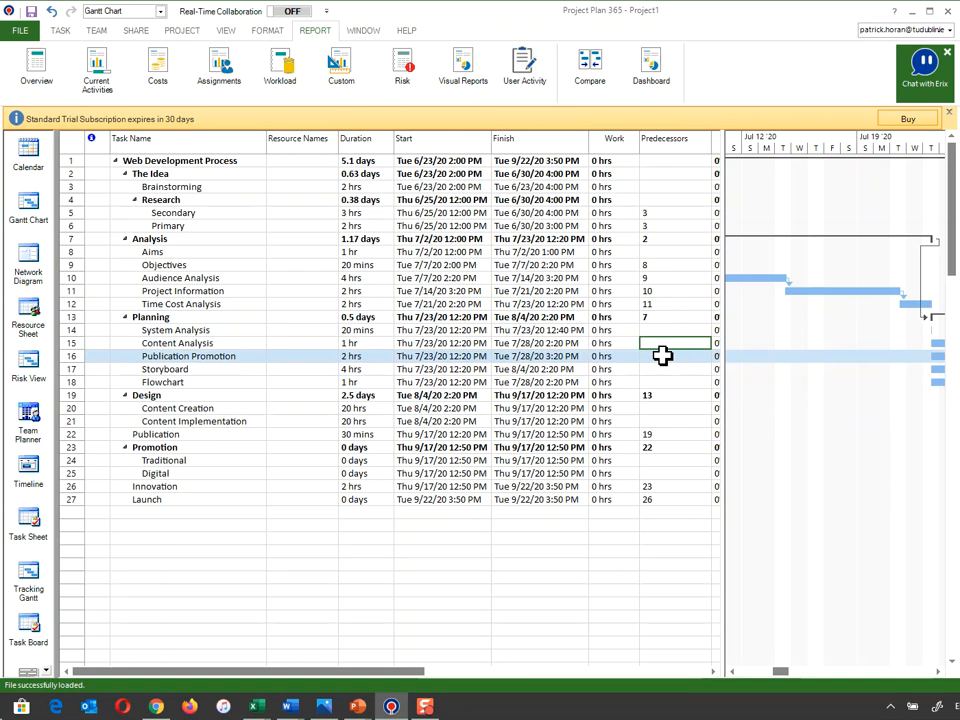
text(14)
key(Return)
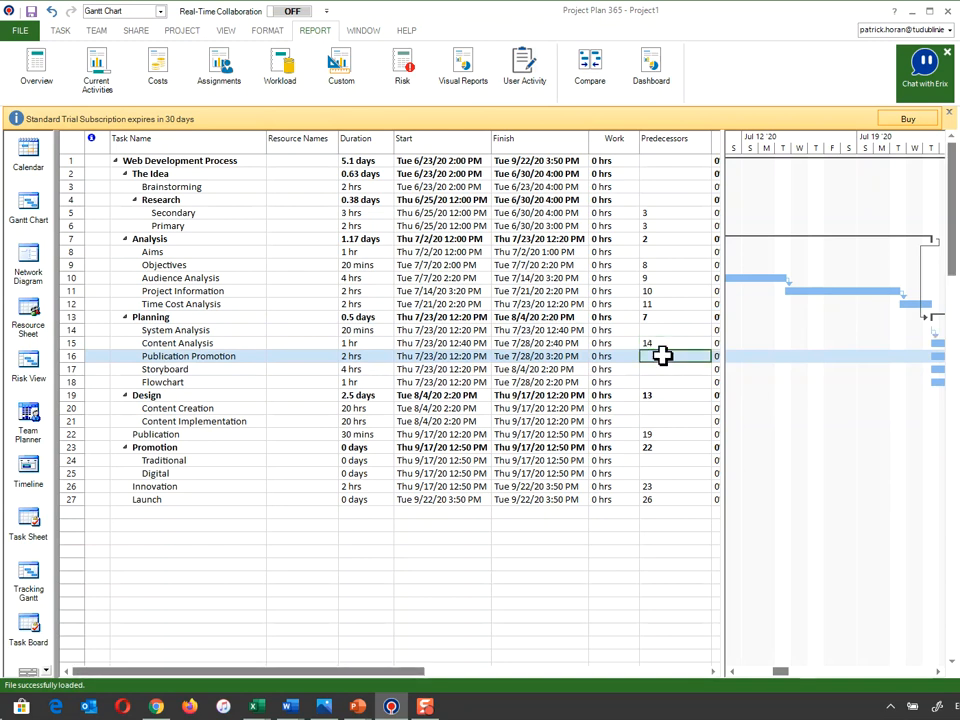
text(15)
key(Return)
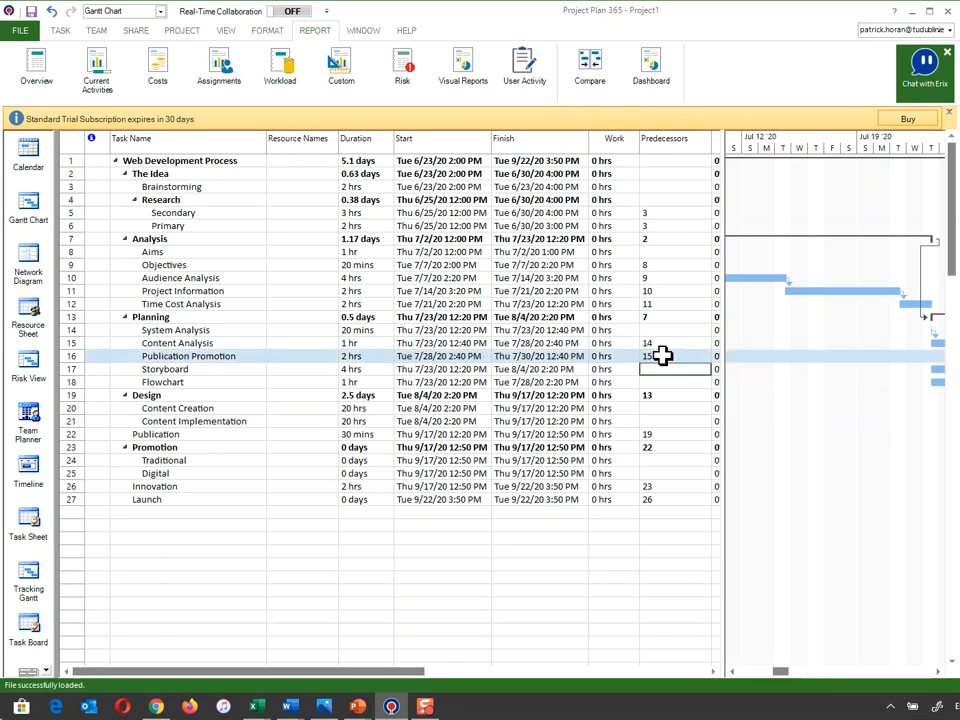
- Make task 16 the predecessor of Storyboard and task 17 the predecessor of Flowchart
text(16)
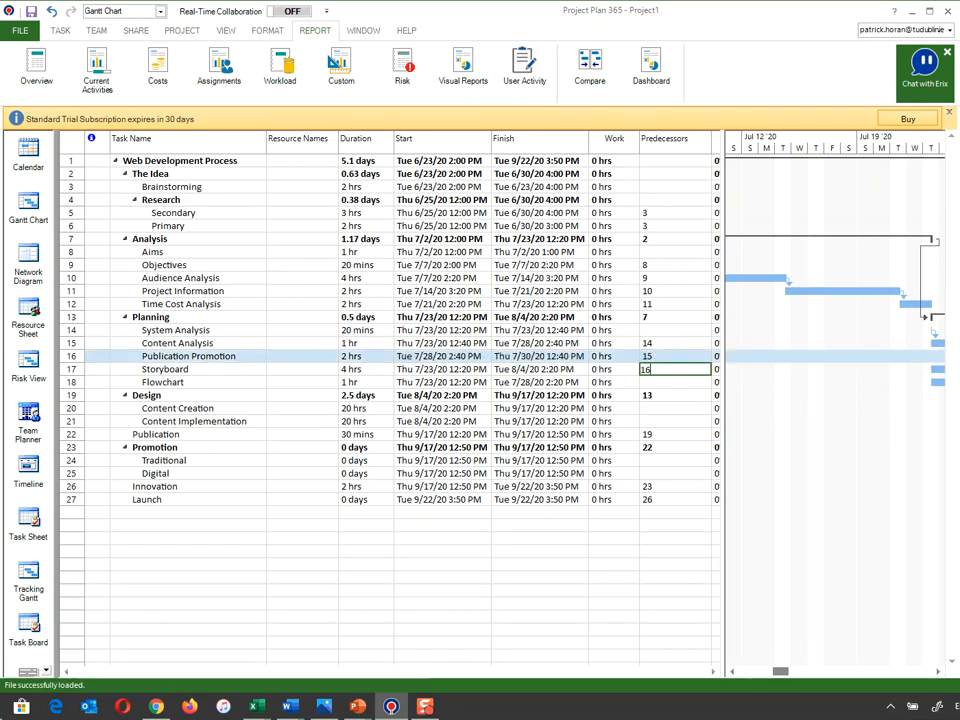
key(Return)
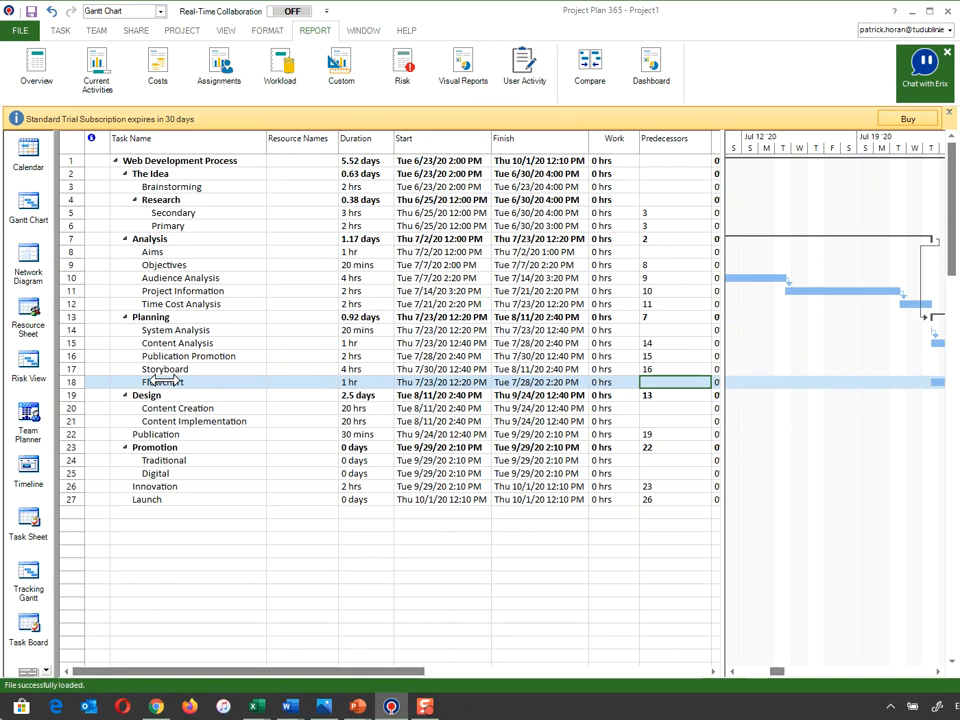
drag(160, 382, 197, 326)
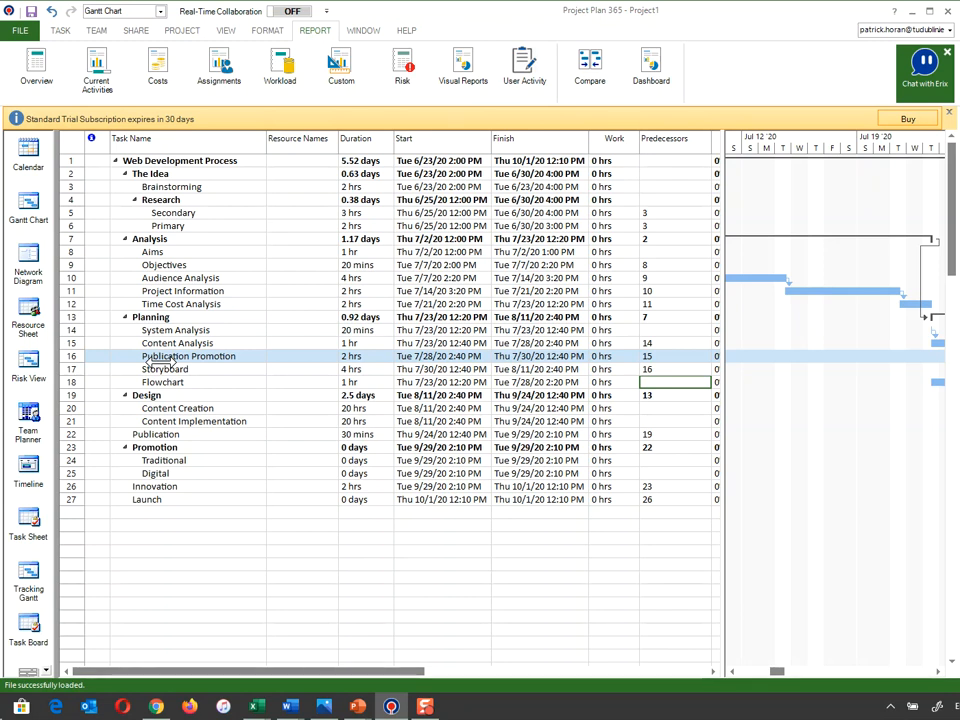
text(17)
key(Return)
- Set task 20 as the predecessor of Content Implementation in the Design phase
key(Return)
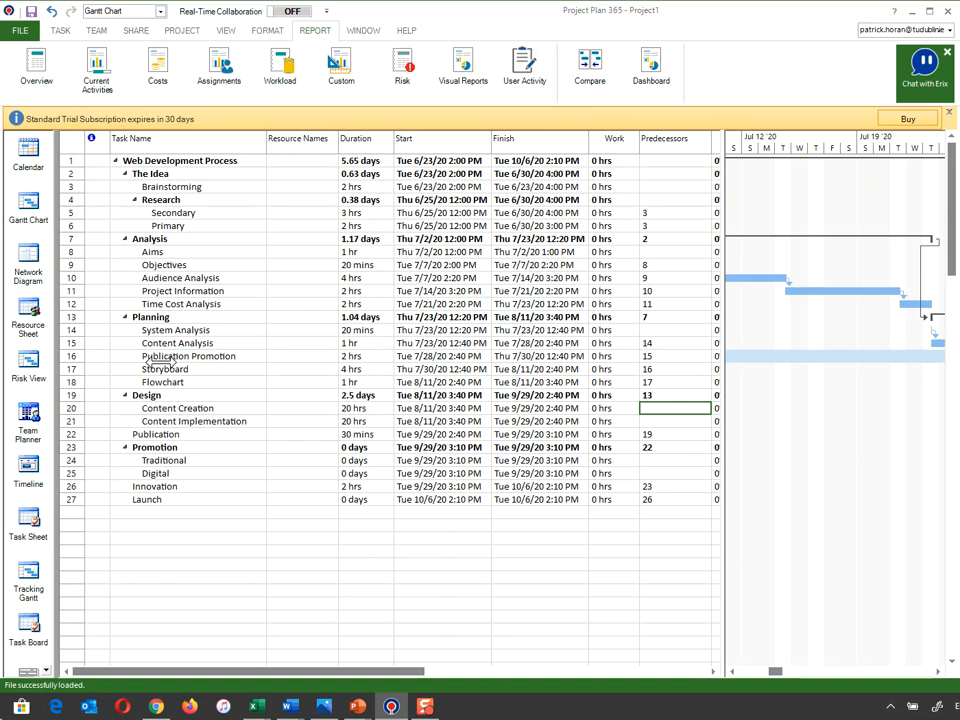
key(Return)
key(Up)
key(Down)
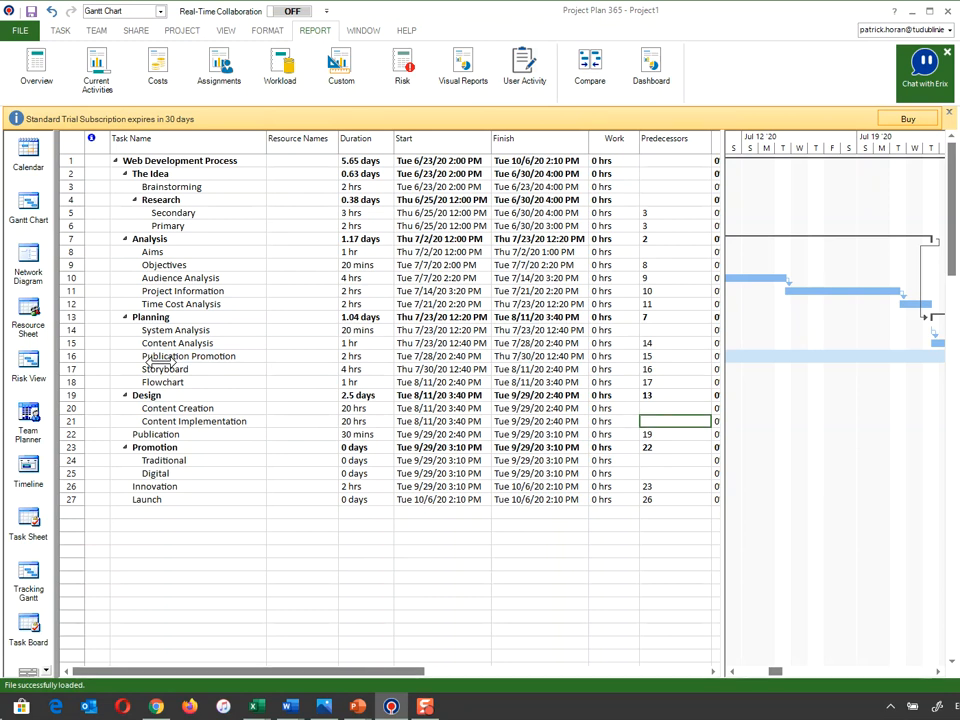
key(Up)
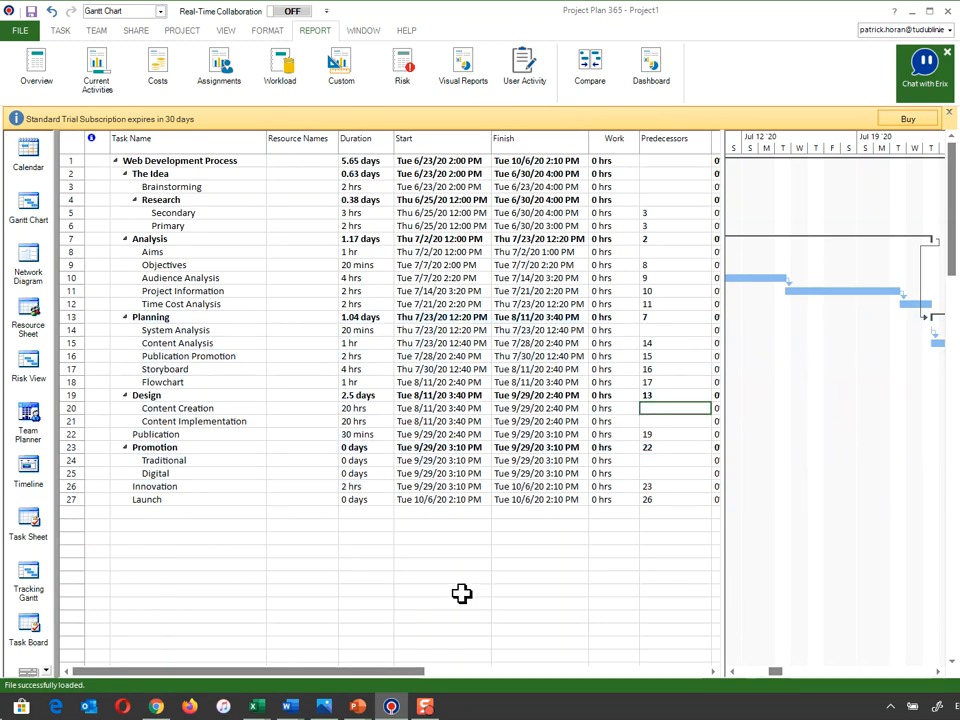
key(Down)
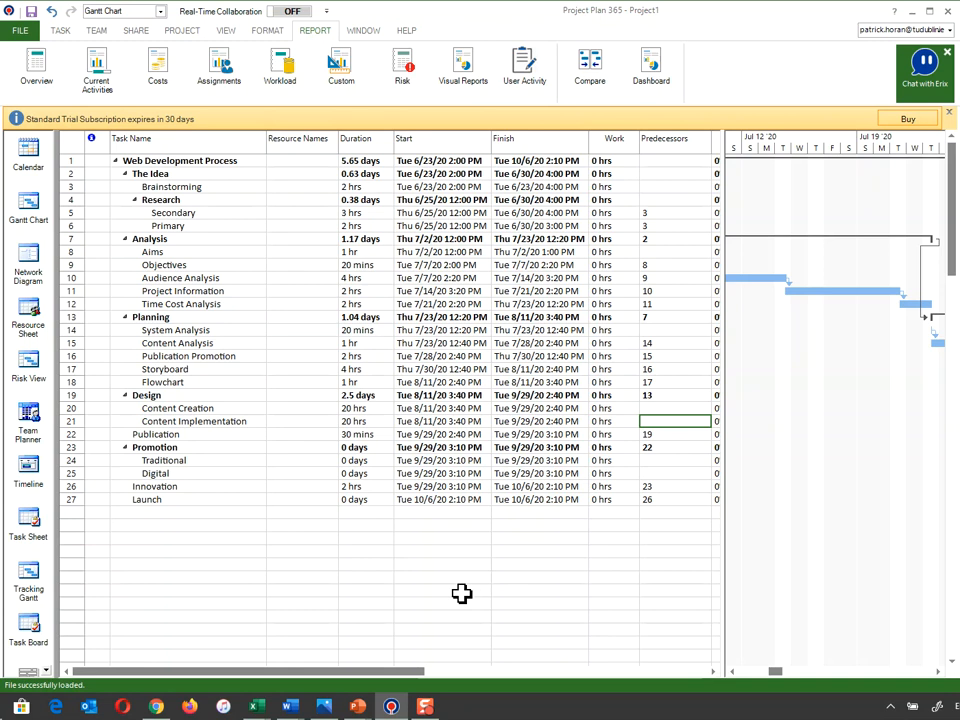
text(20)
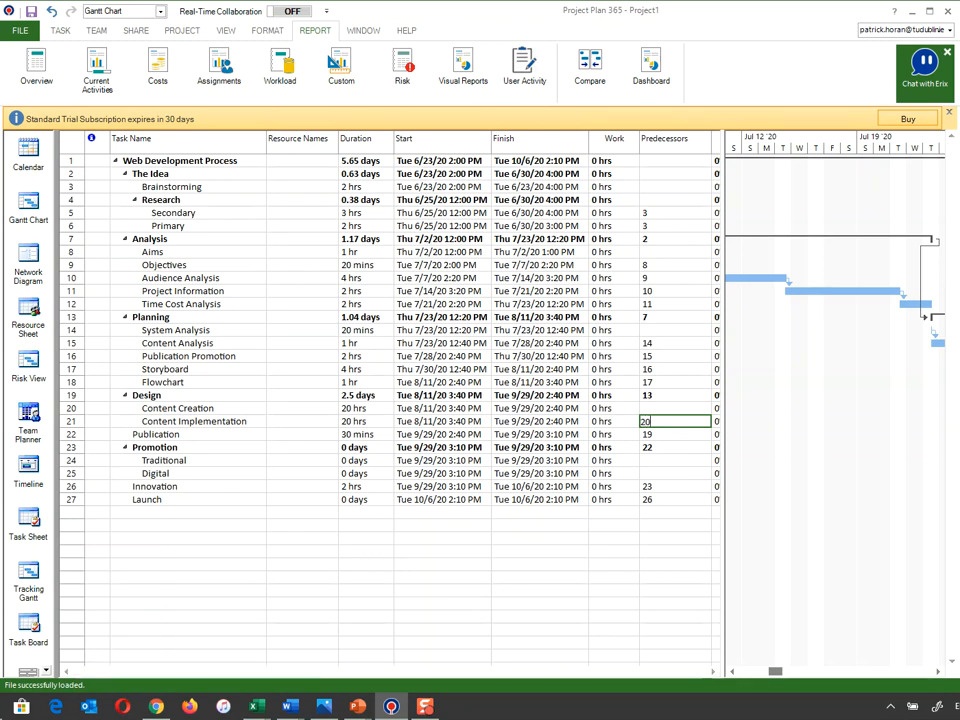
key(Return)
- Examine the task bars, dependency links and milestones along the Gantt chart timeline from Planning through Launch
key(Return)
key(Return)
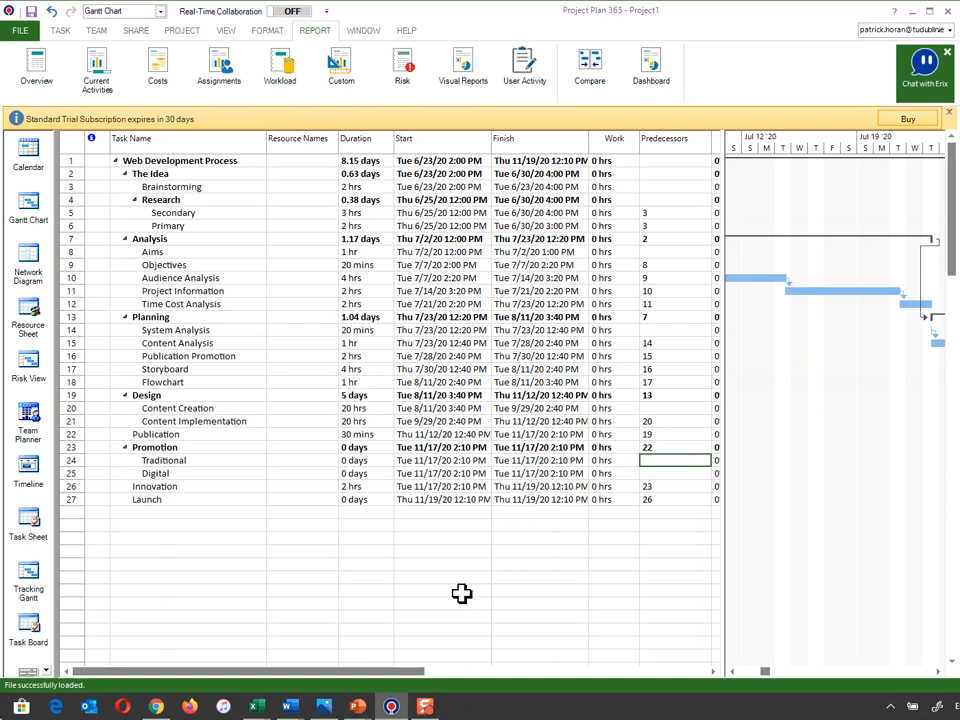
key(Return)
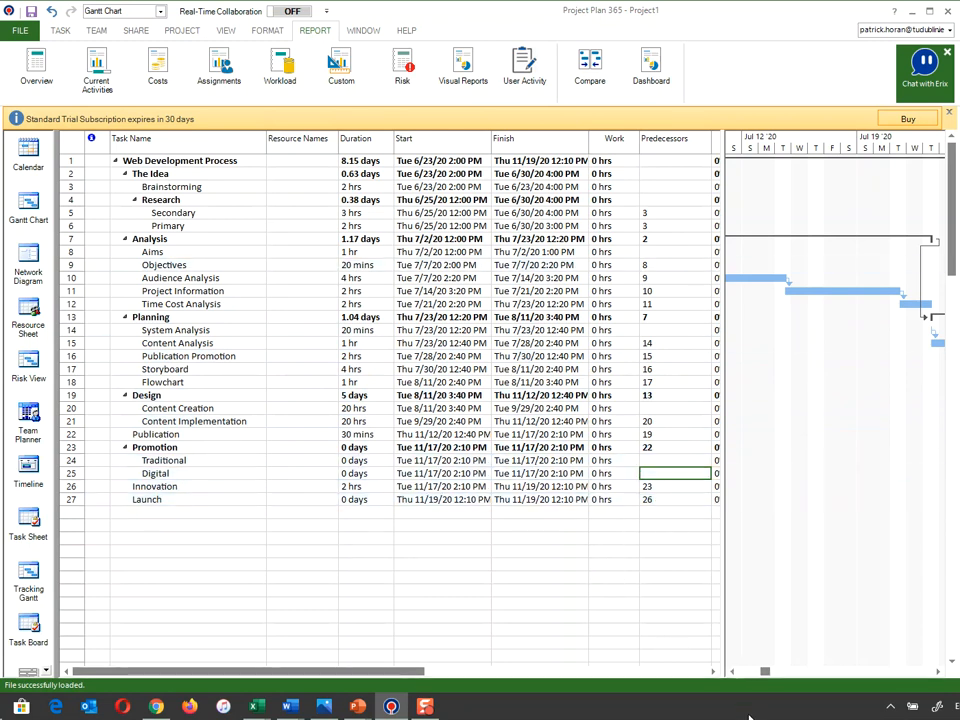
drag(778, 677, 909, 670)
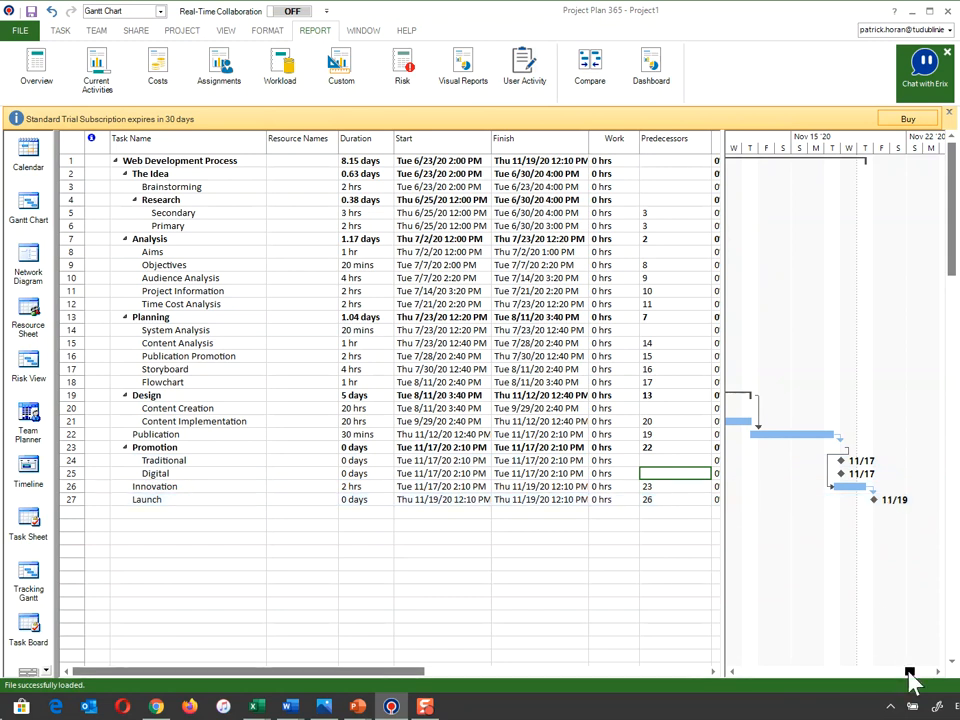
drag(908, 671, 910, 671)
click(150, 384)
drag(910, 671, 791, 672)
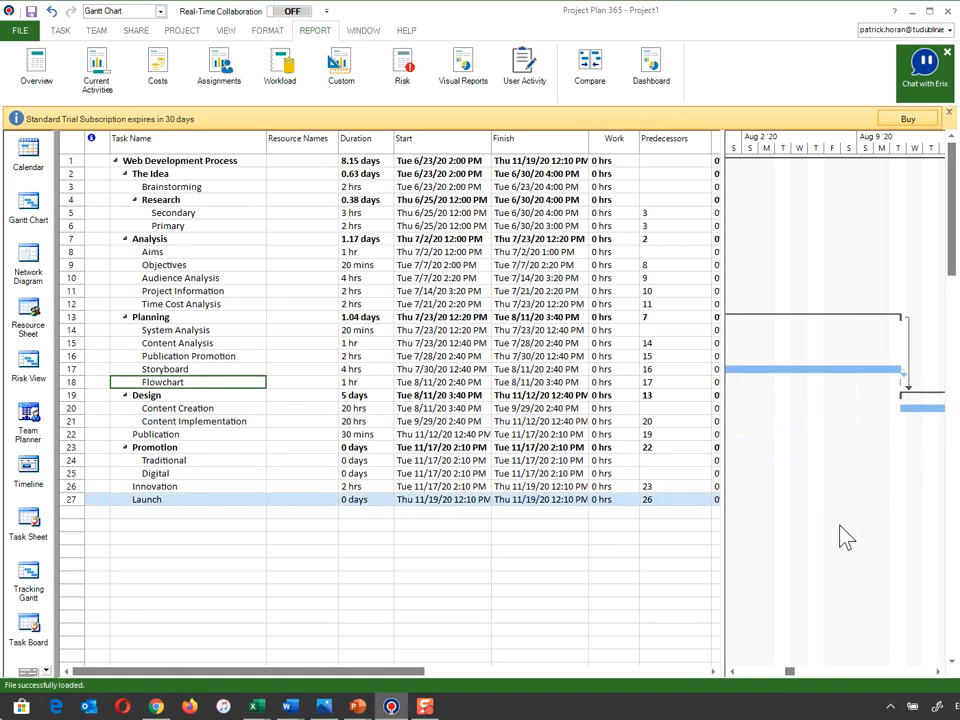
drag(793, 676, 865, 677)
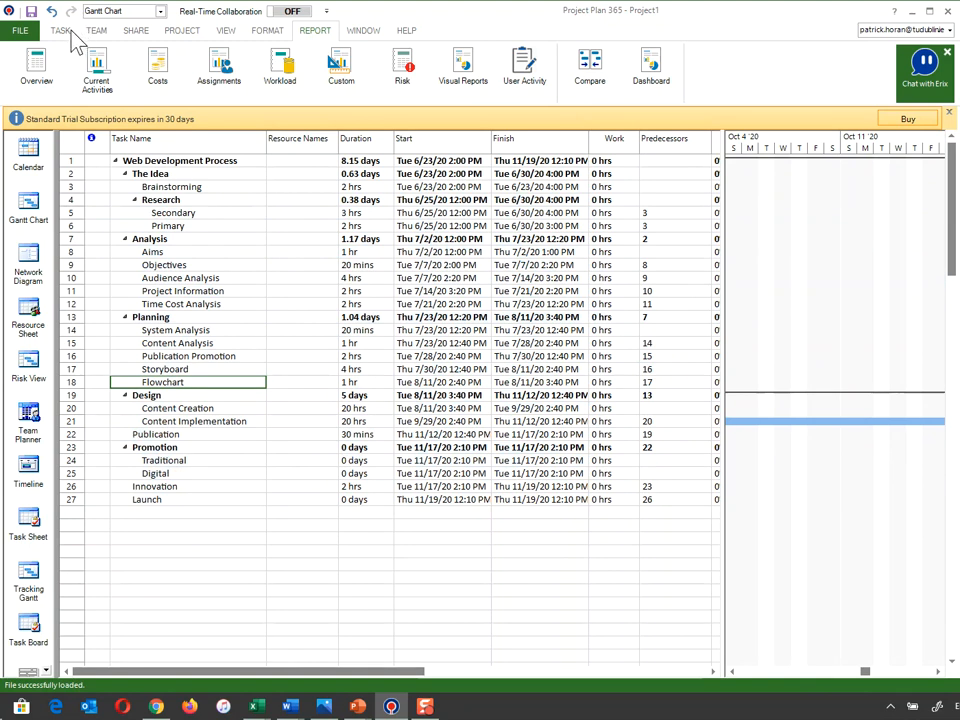
click(180, 31)
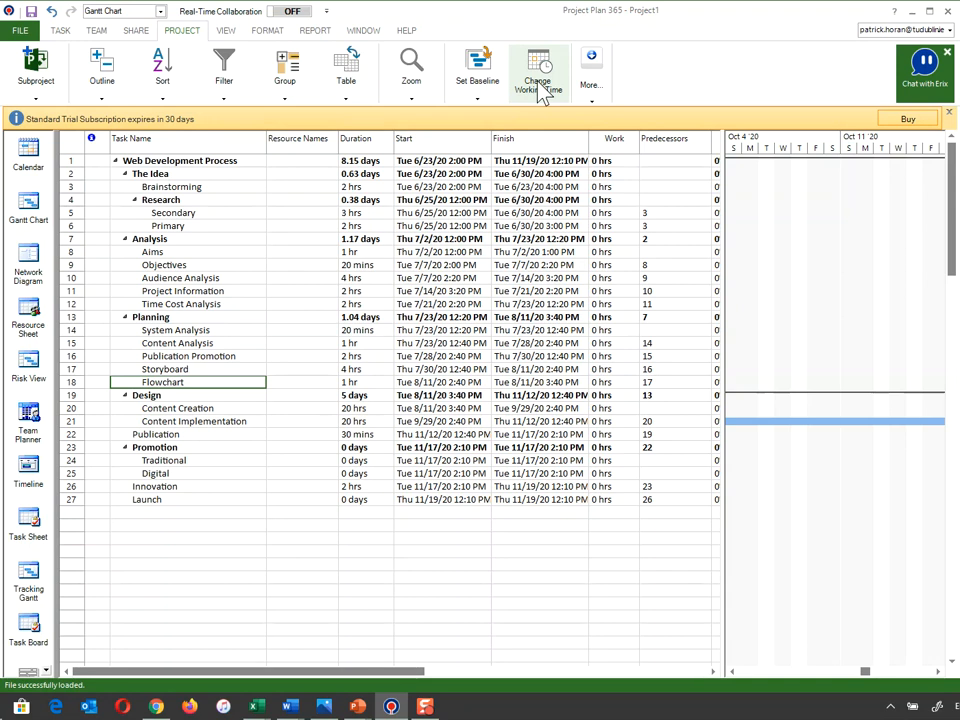
drag(422, 672, 400, 679)
drag(873, 673, 808, 673)
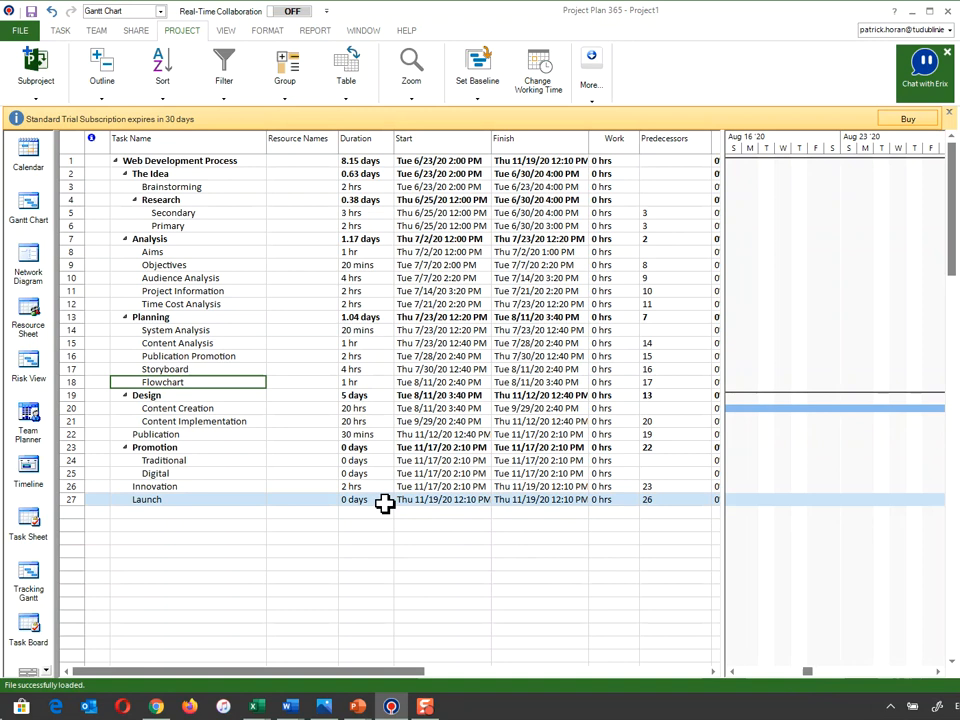
click(448, 680)
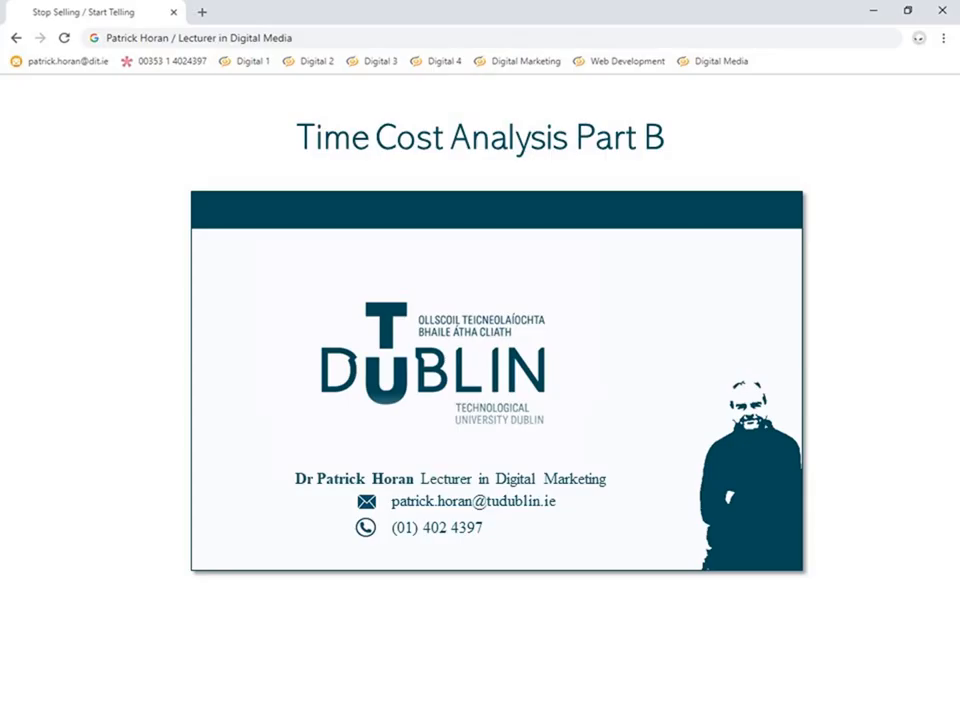